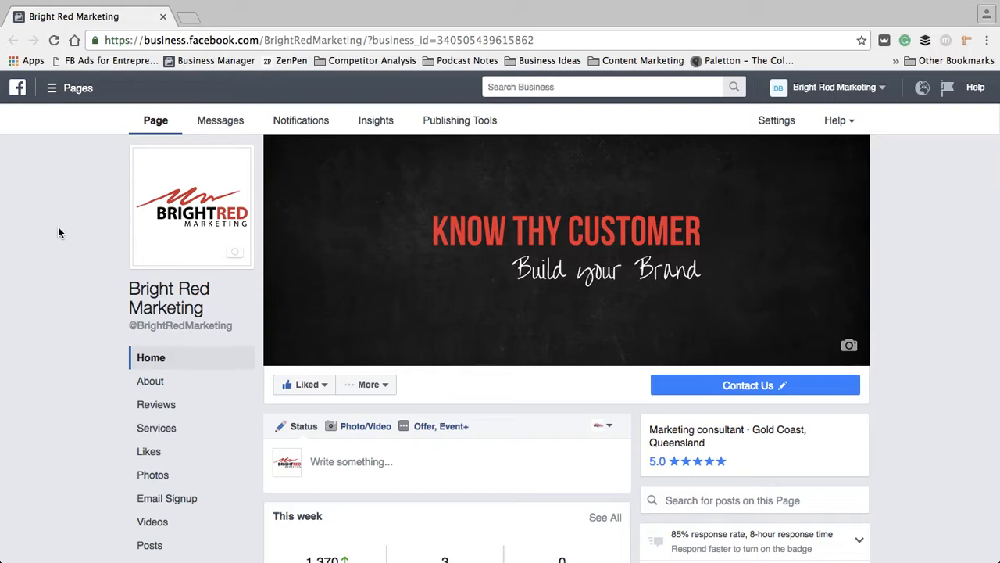
# Step: Open Audience Insights from the business tools and start a new audience based on everyone on Facebook
pyautogui.click(62, 90)
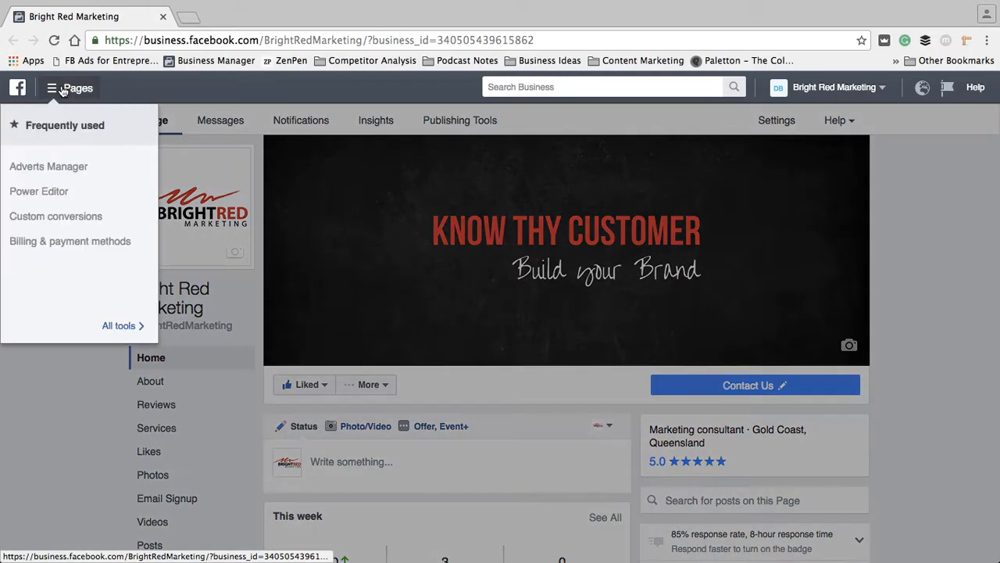
pyautogui.moveTo(129, 330)
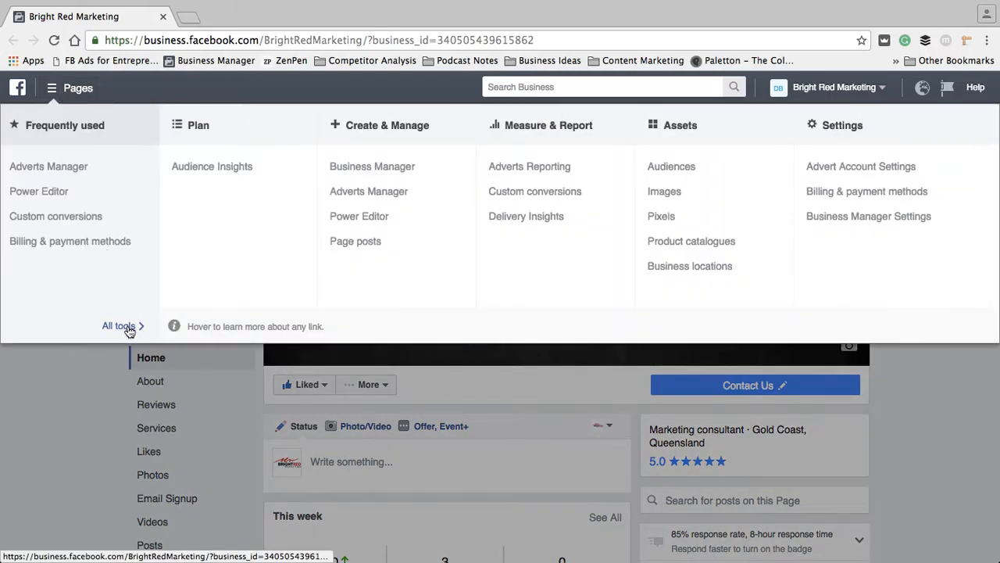
pyautogui.click(235, 169)
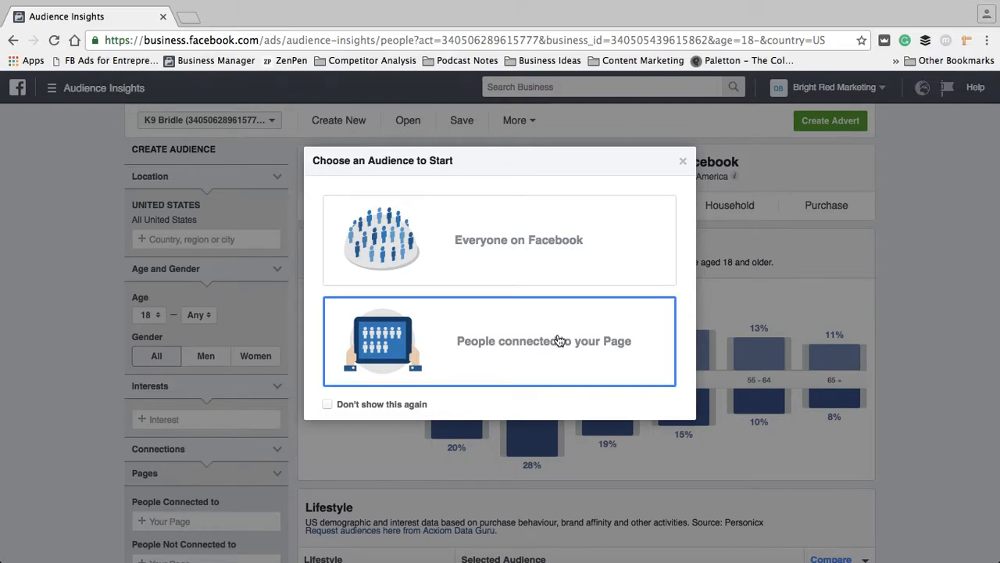
pyautogui.click(507, 274)
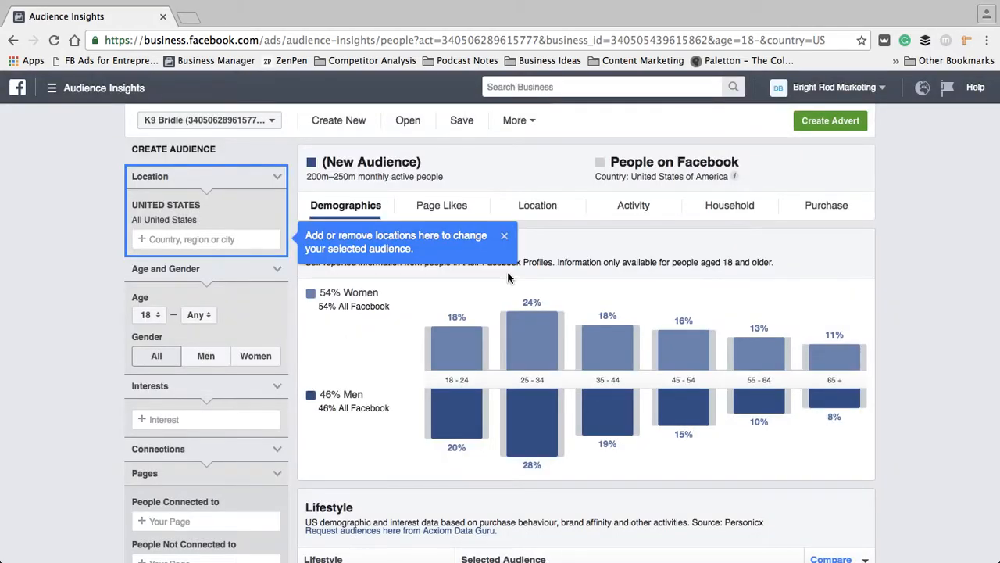
# Step: Replace the audience's United States location with Australia
pyautogui.scroll(-1, 928, 286)
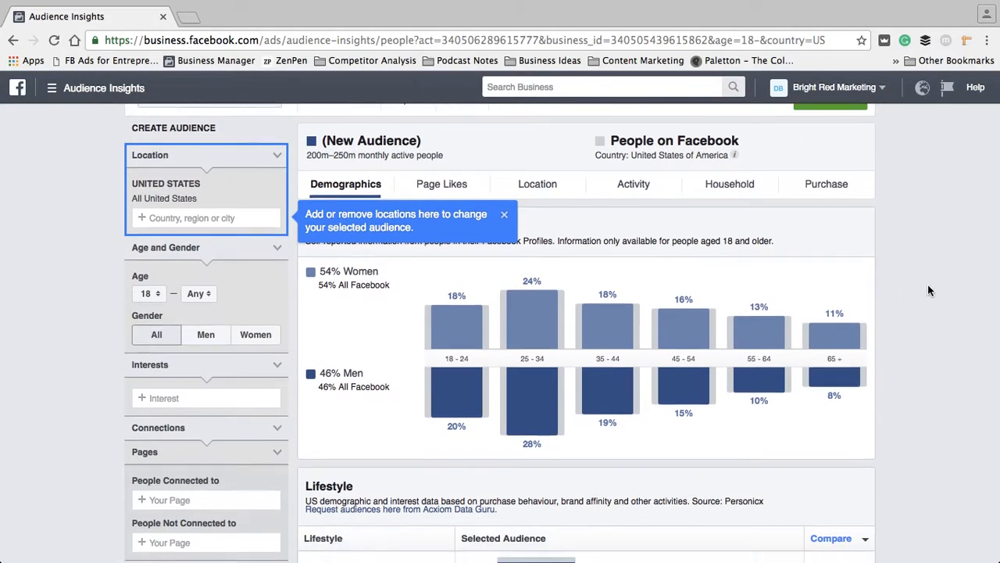
pyautogui.scroll(1, 927, 285)
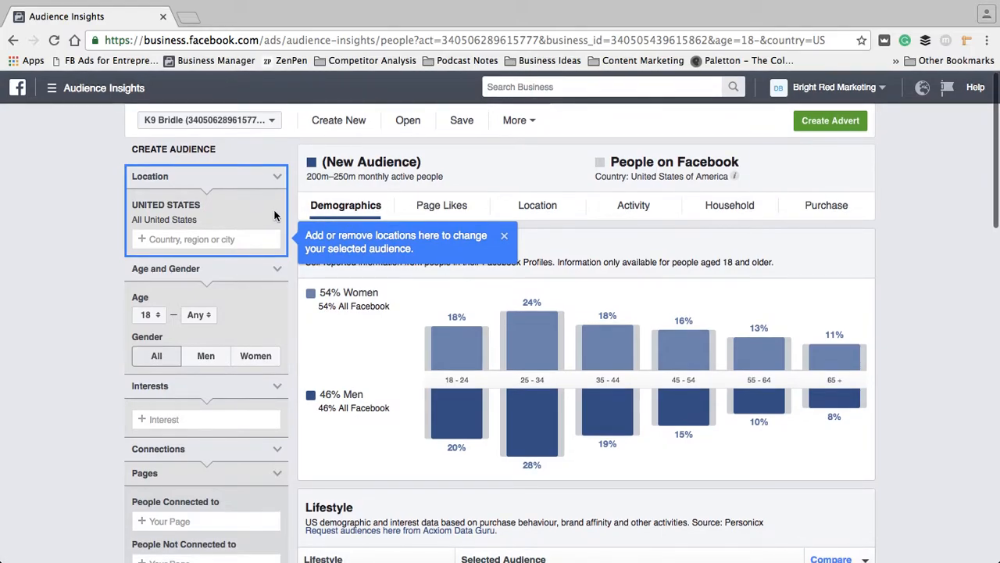
pyautogui.click(275, 205)
pyautogui.write('Australia')
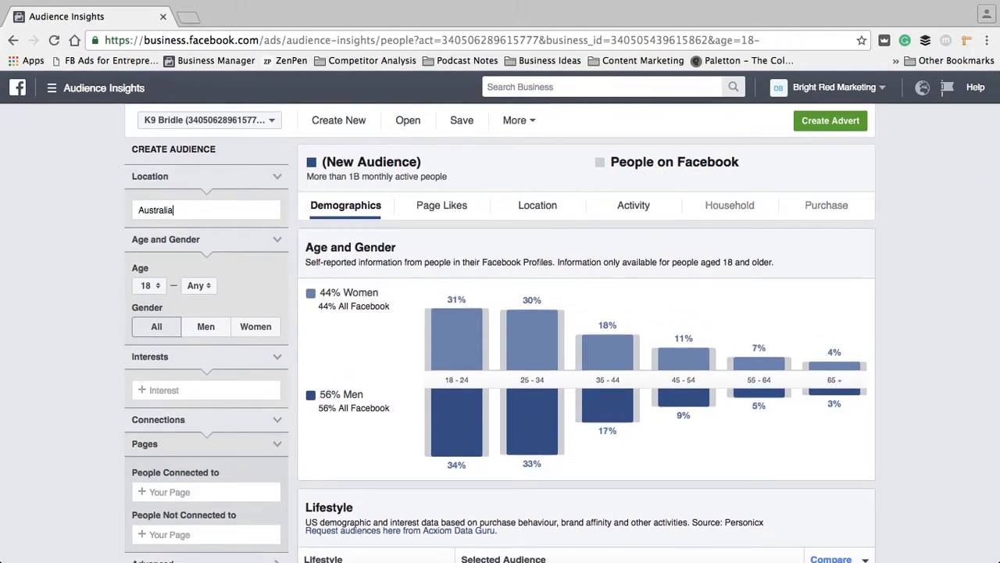
pyautogui.click(217, 228)
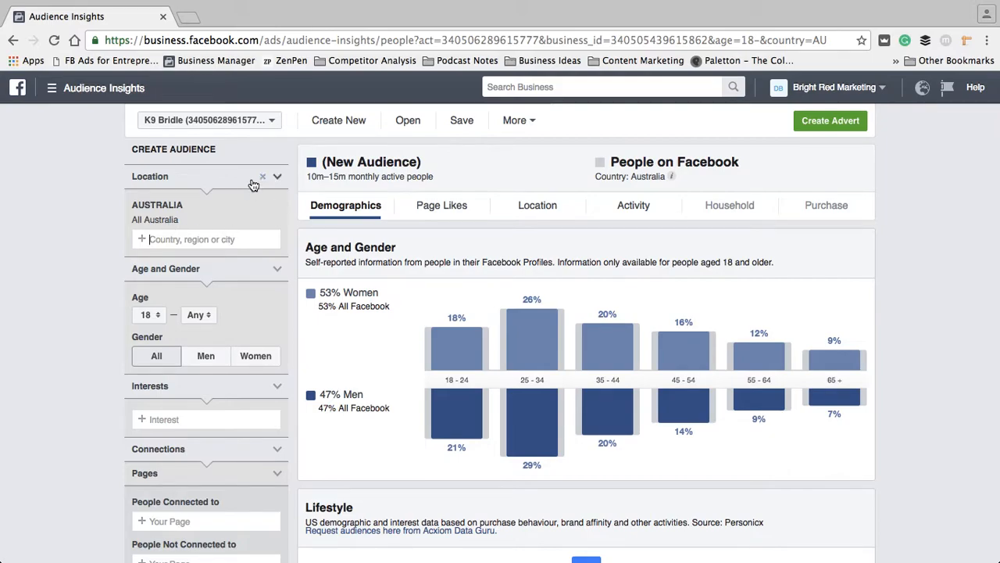
# Step: Set the audience's maximum age to 50
pyautogui.scroll(-1, 225, 286)
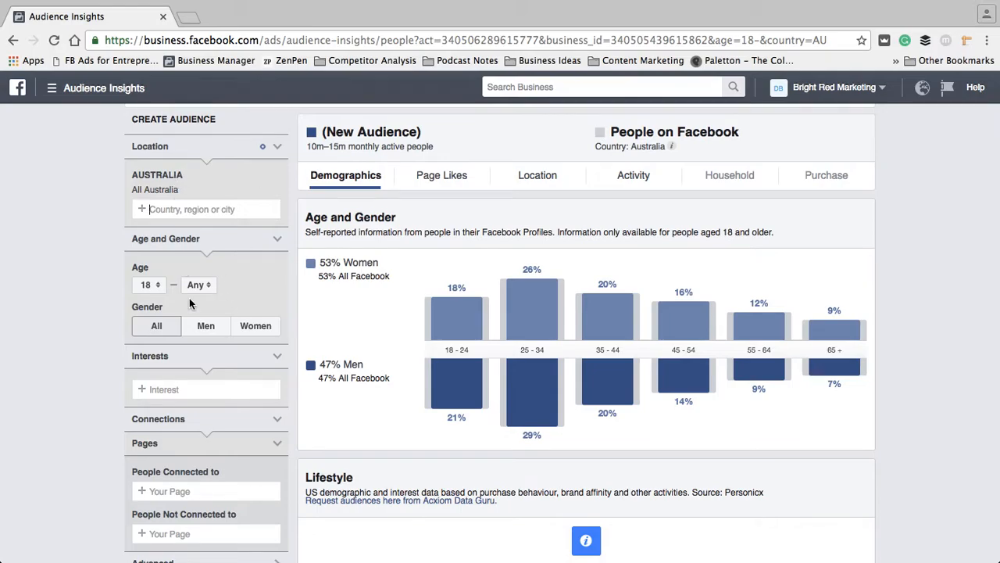
pyautogui.click(205, 286)
pyautogui.scroll(-8, 192, 387)
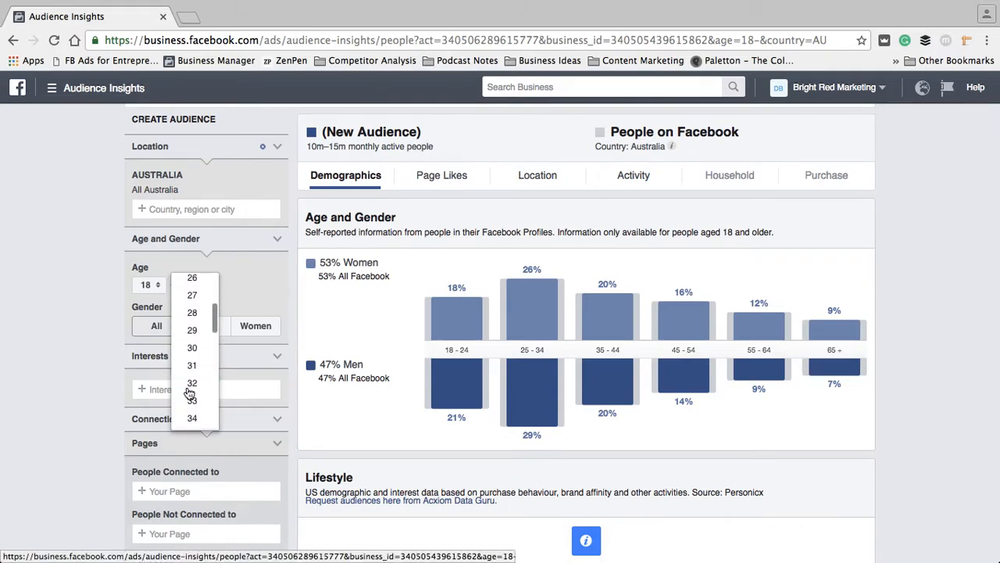
pyautogui.scroll(-1, 191, 383)
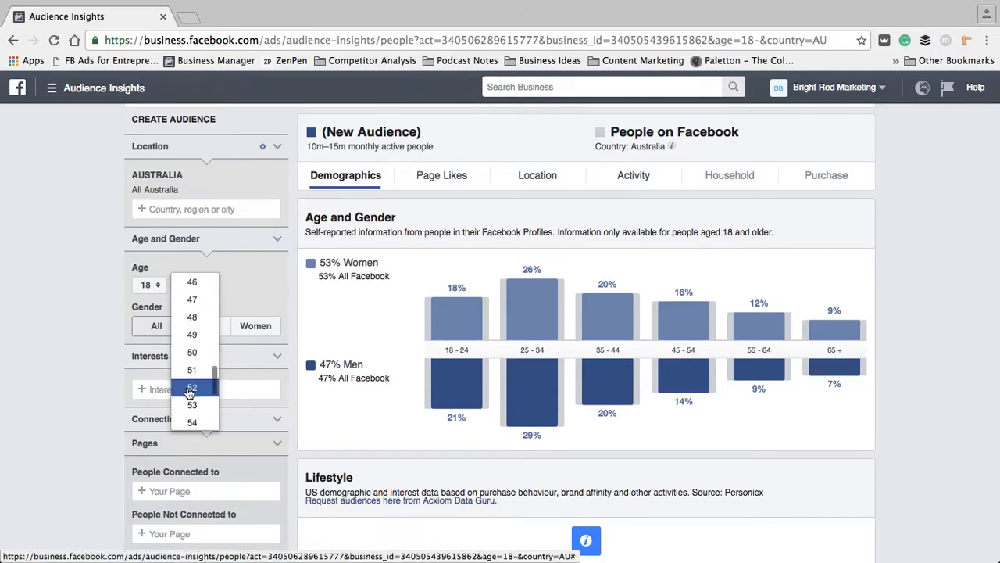
pyautogui.click(193, 353)
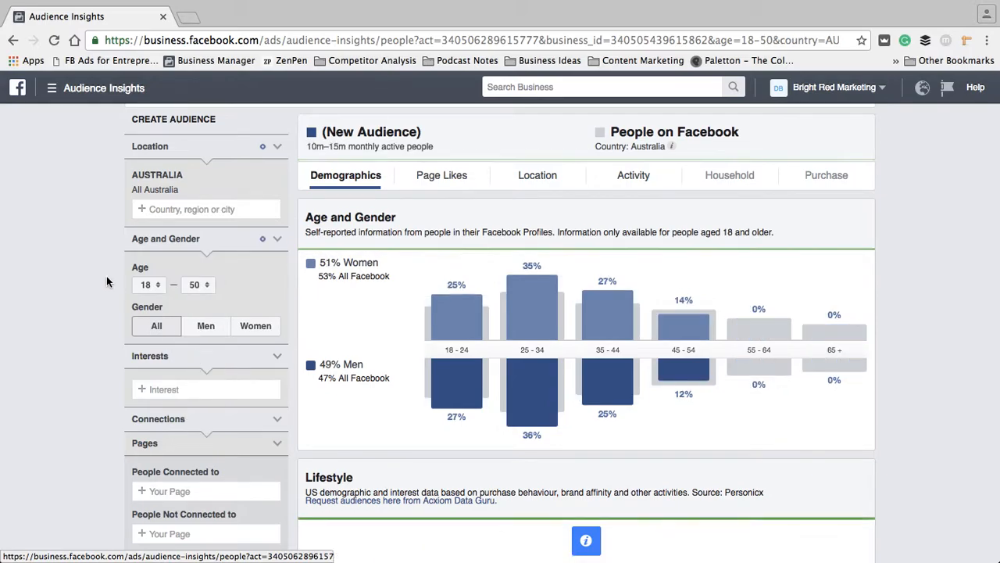
# Step: Add Marie Forleo as an interest for the audience
pyautogui.scroll(-2, 107, 340)
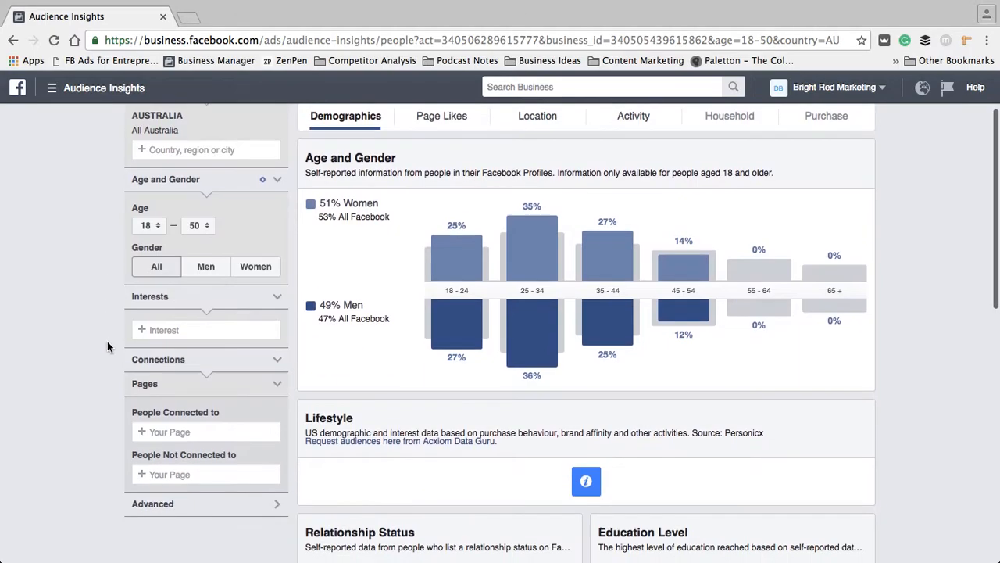
pyautogui.click(189, 329)
pyautogui.write('marie f')
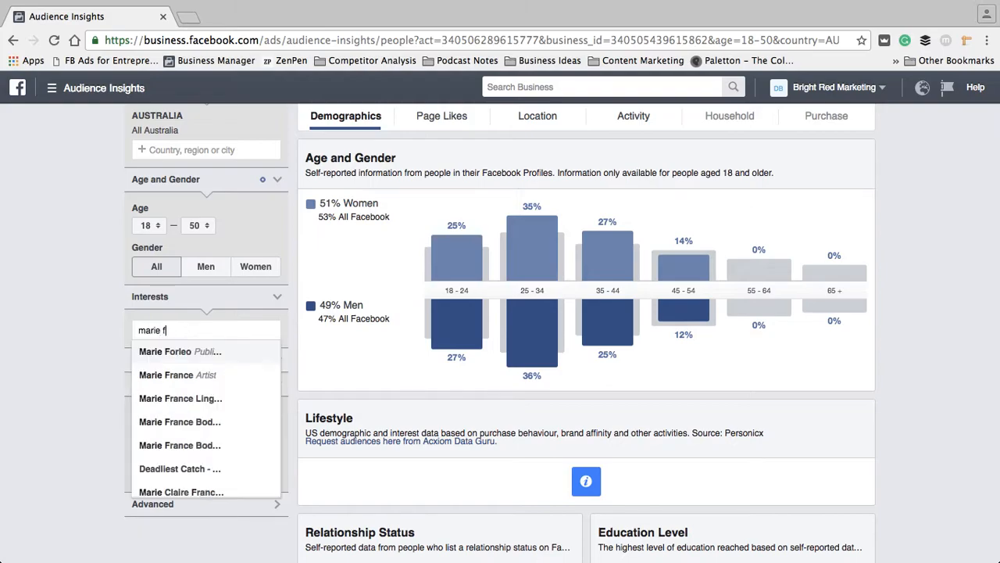
pyautogui.click(191, 356)
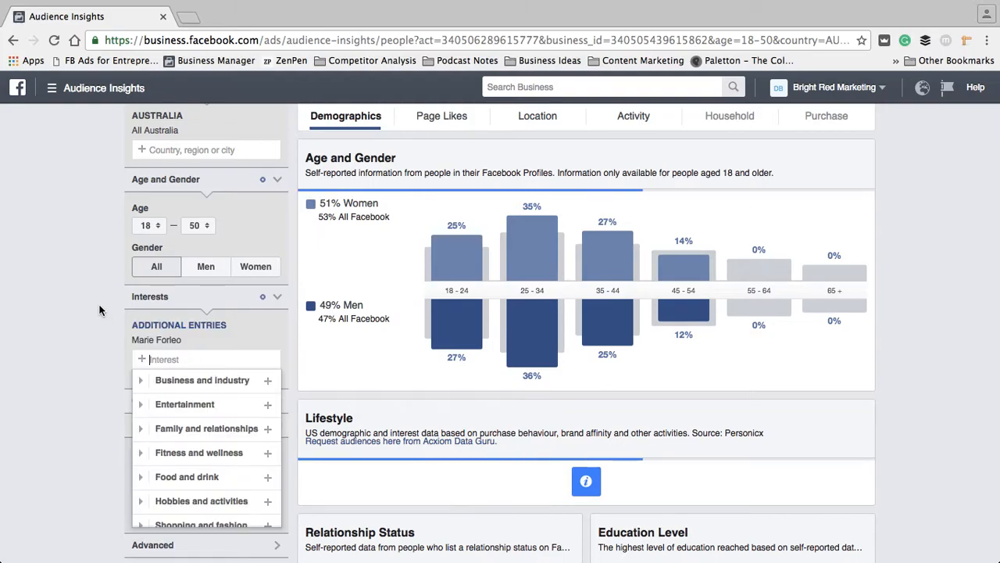
pyautogui.click(96, 332)
# Step: Examine the audience's demographics: age and gender split, relationship status, education level and job titles
pyautogui.scroll(2, 96, 332)
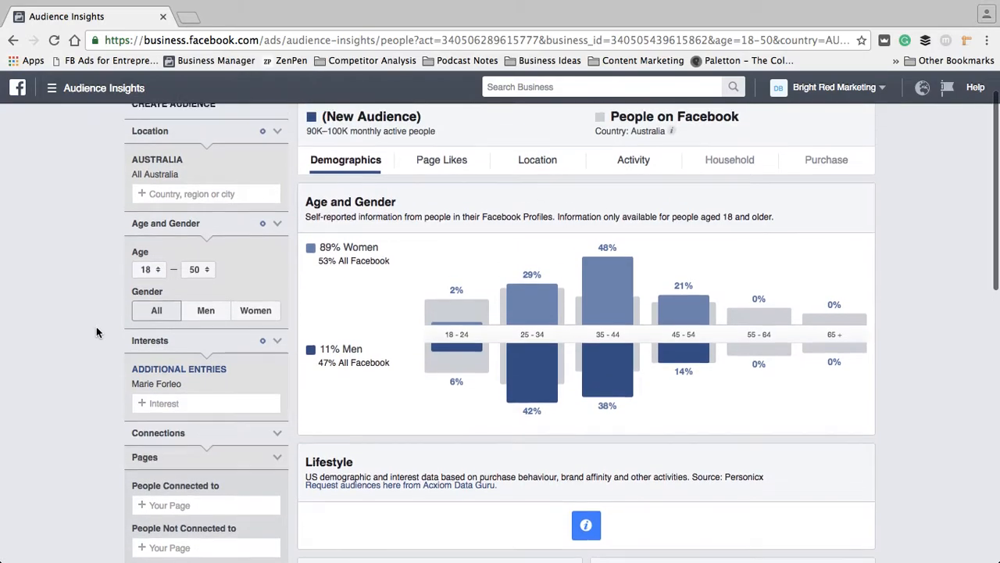
pyautogui.scroll(-1, 96, 332)
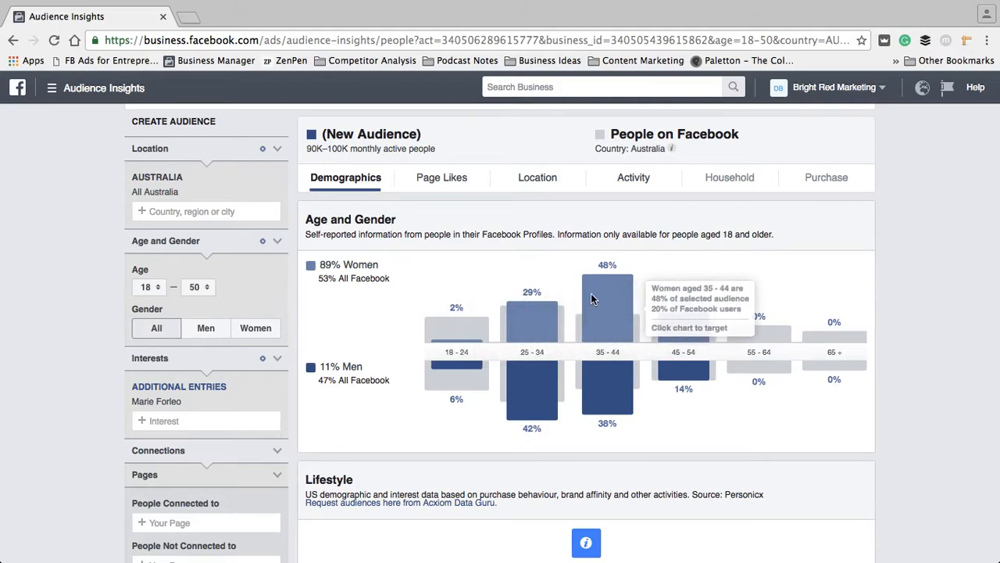
pyautogui.moveTo(585, 394)
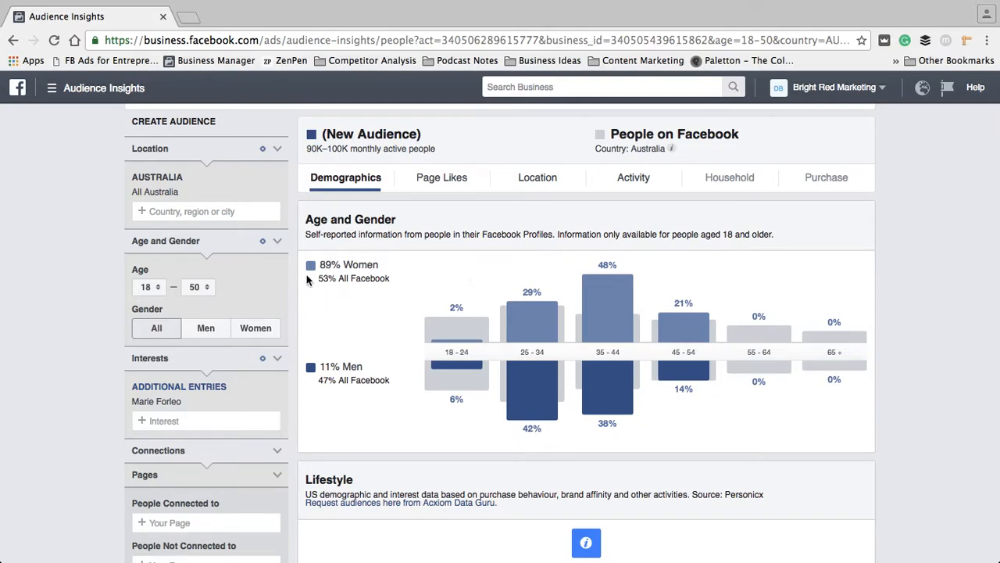
pyautogui.scroll(-6, 387, 294)
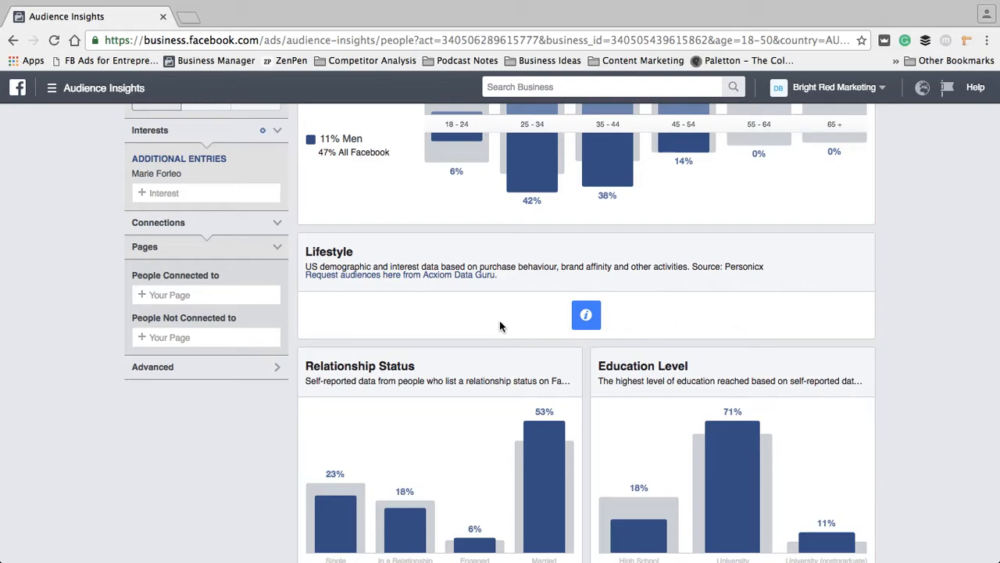
pyautogui.scroll(-4, 501, 326)
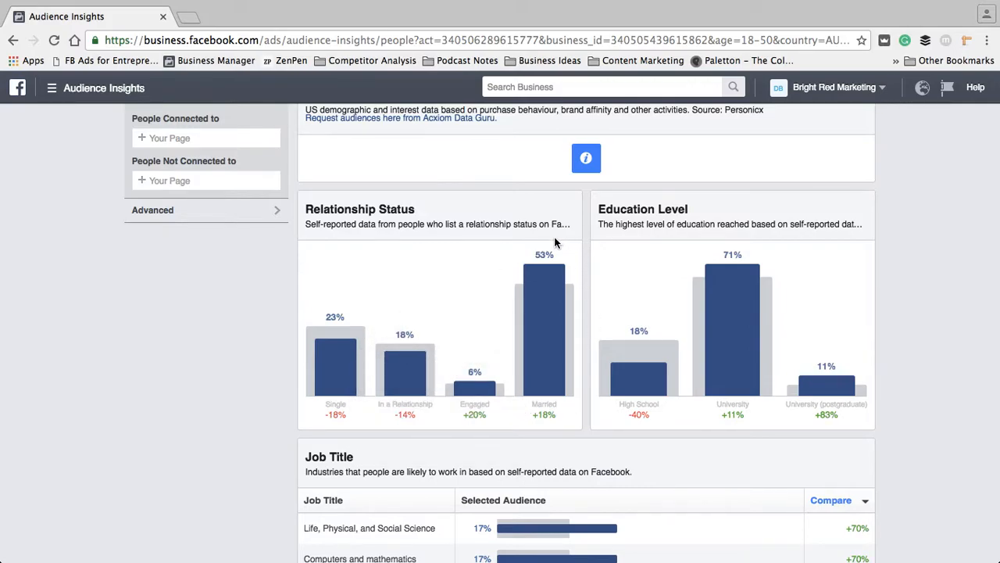
pyautogui.scroll(-3, 221, 389)
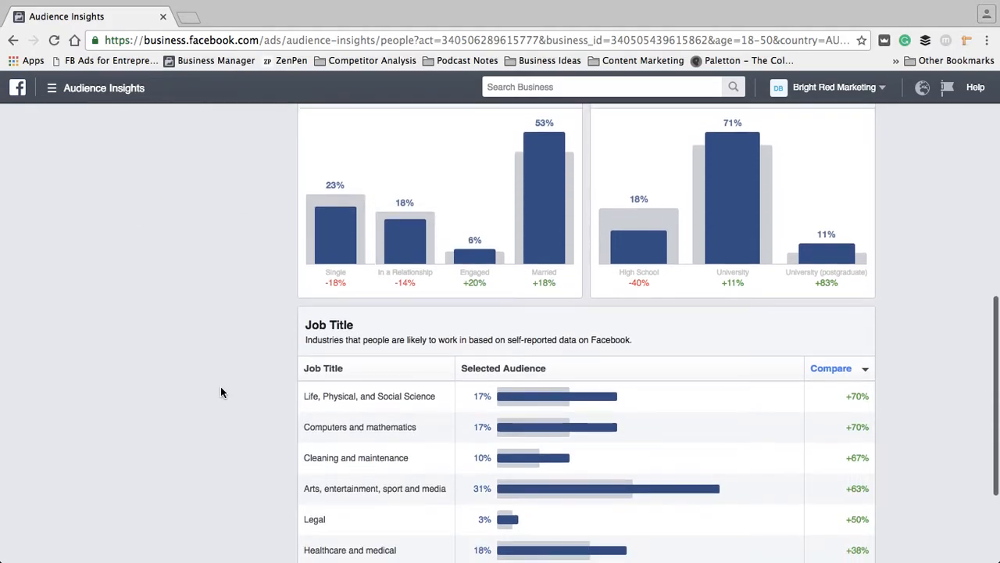
pyautogui.scroll(-4, 220, 392)
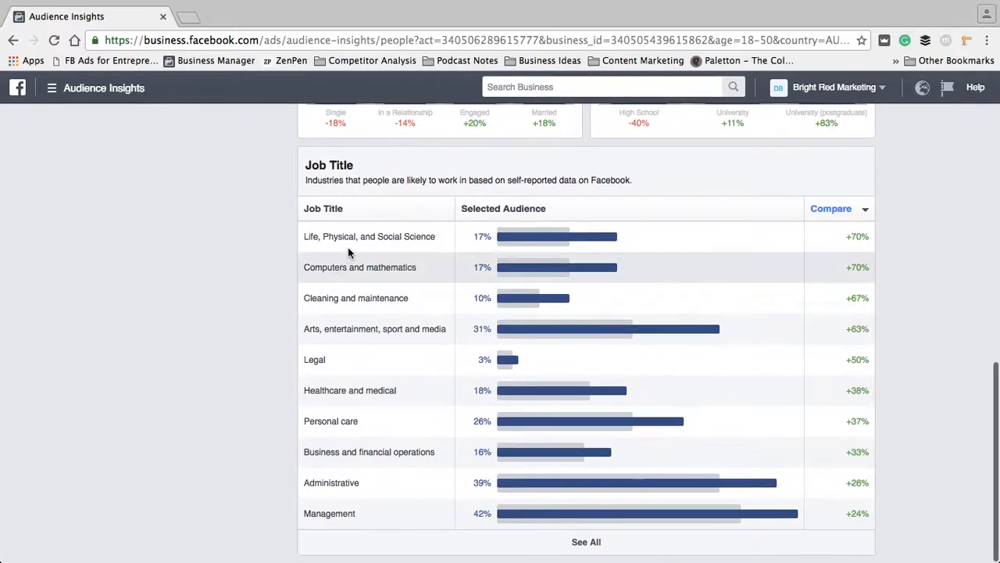
pyautogui.moveTo(509, 236)
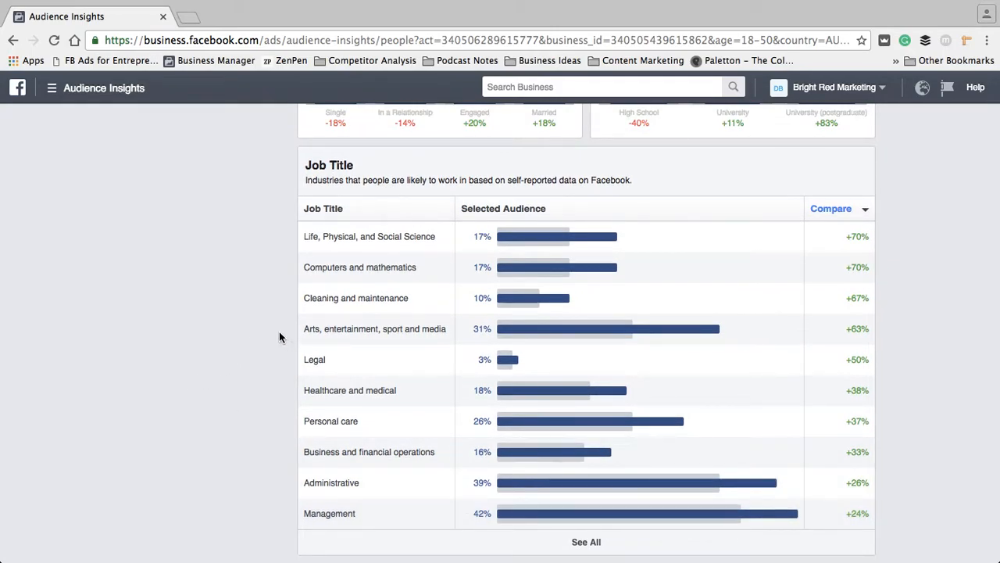
# Step: Review the top categories of pages that the audience likes
pyautogui.scroll(15, 275, 279)
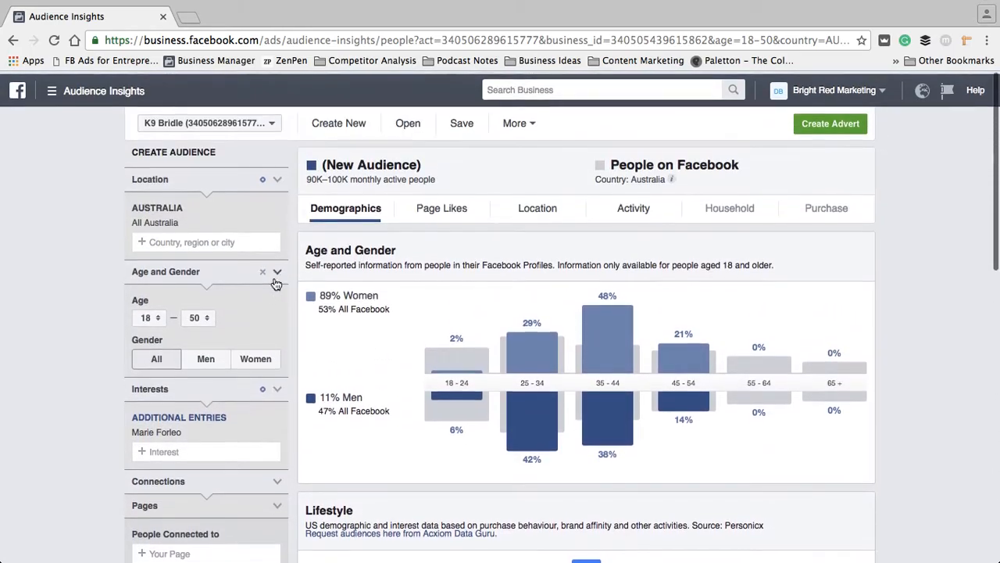
pyautogui.click(448, 210)
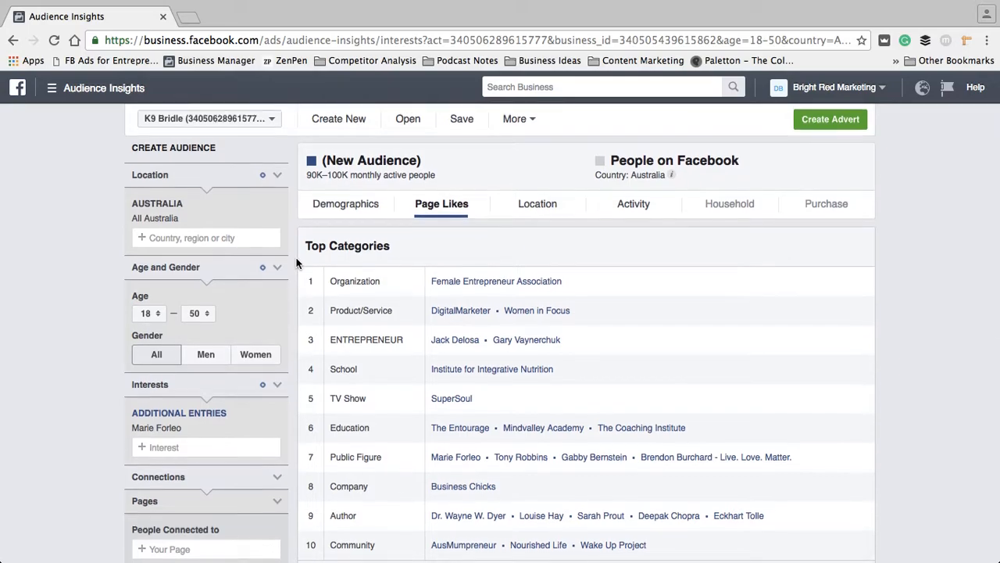
pyautogui.scroll(-2, 297, 264)
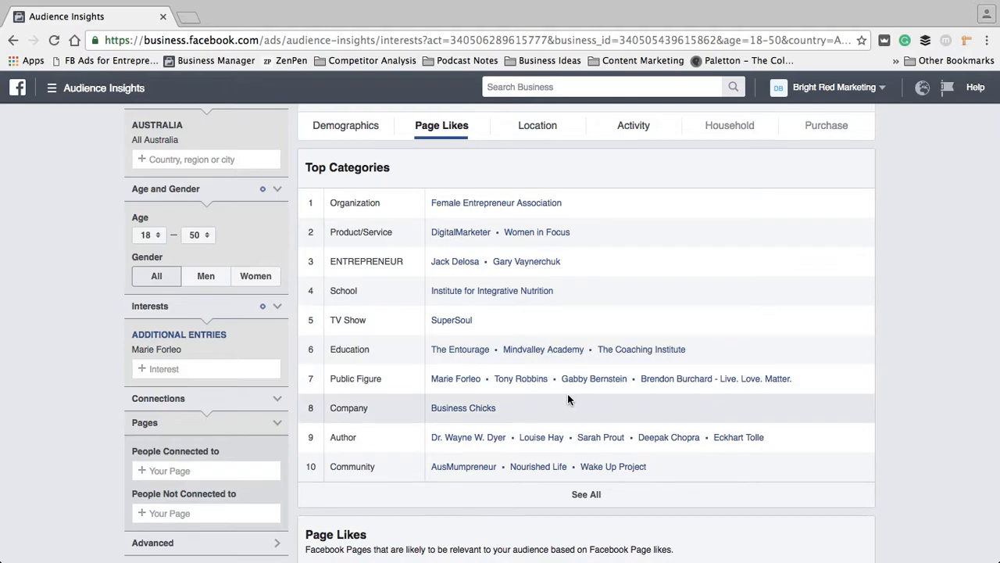
# Step: Review the audience's top towns and cities, and check its frequency of activities and device usage
pyautogui.click(539, 127)
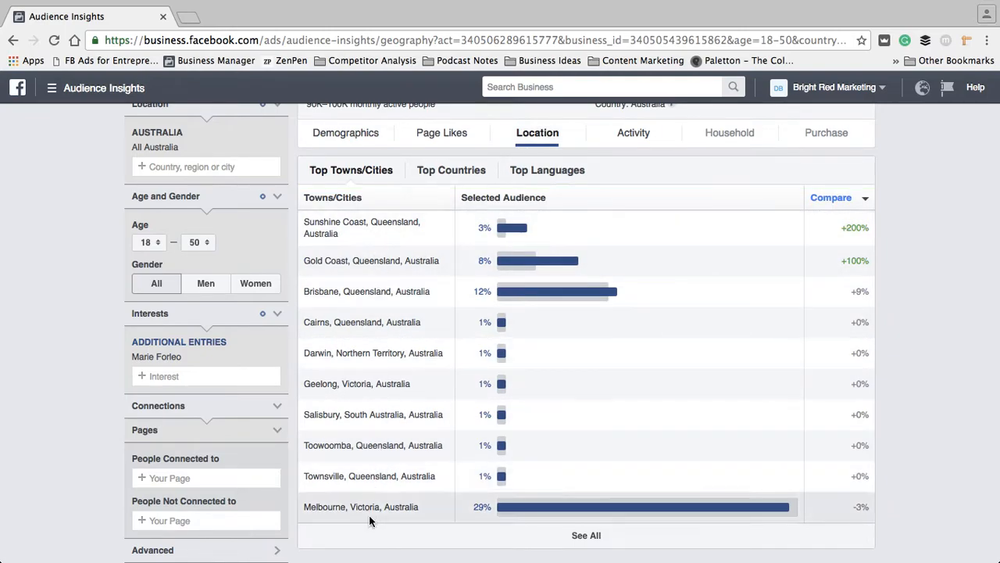
pyautogui.click(625, 145)
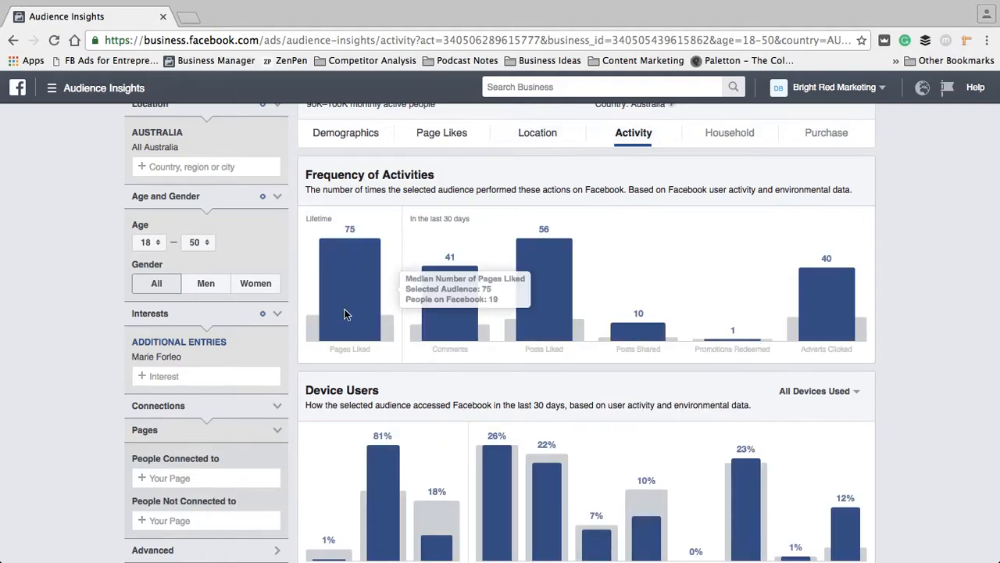
pyautogui.scroll(-1, 344, 380)
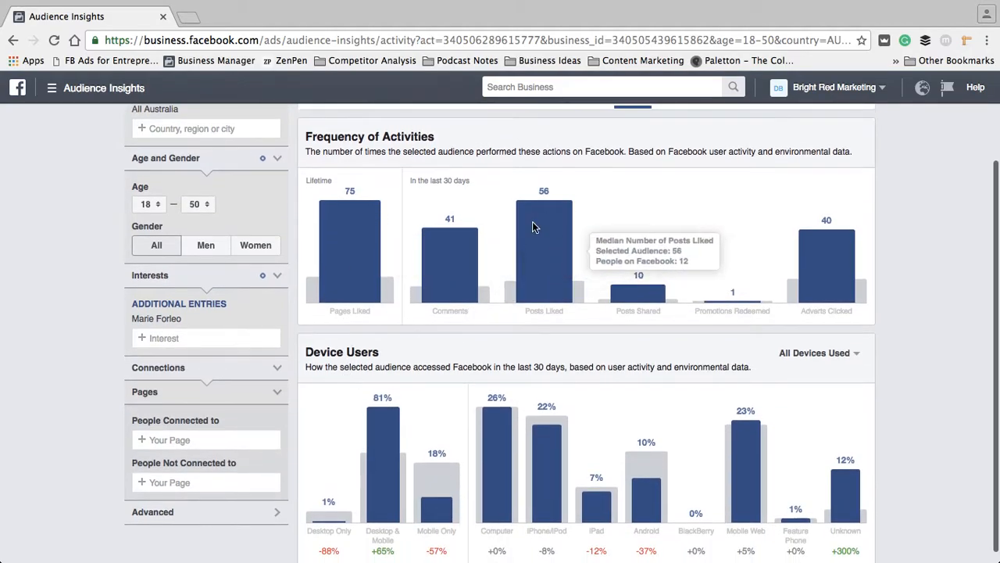
pyautogui.scroll(-1, 440, 266)
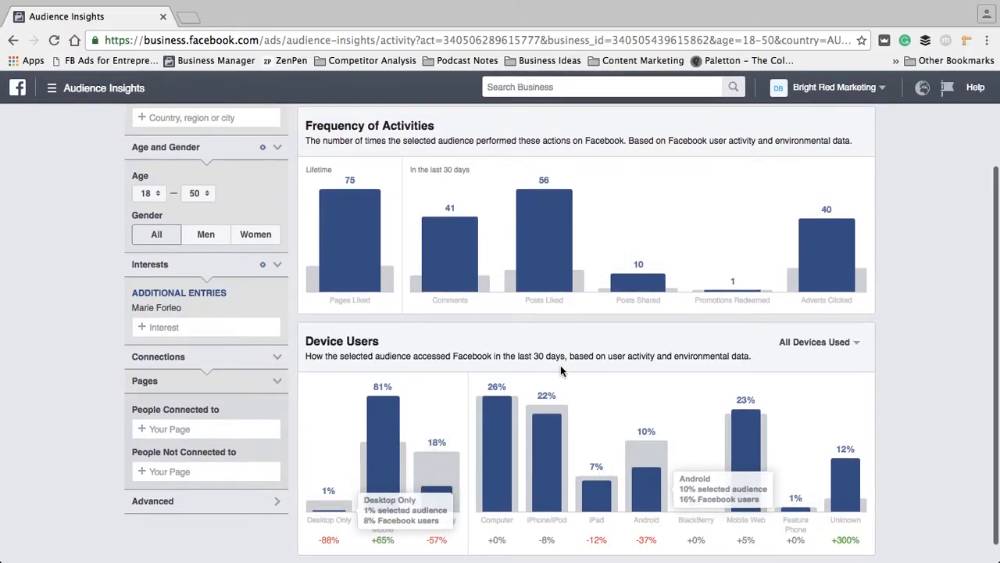
# Step: Replace the Marie Forleo interest with Sprinkles Cupcakes, found by searching the interests for cupcakes
pyautogui.scroll(2, 560, 368)
pyautogui.scroll(1, 560, 365)
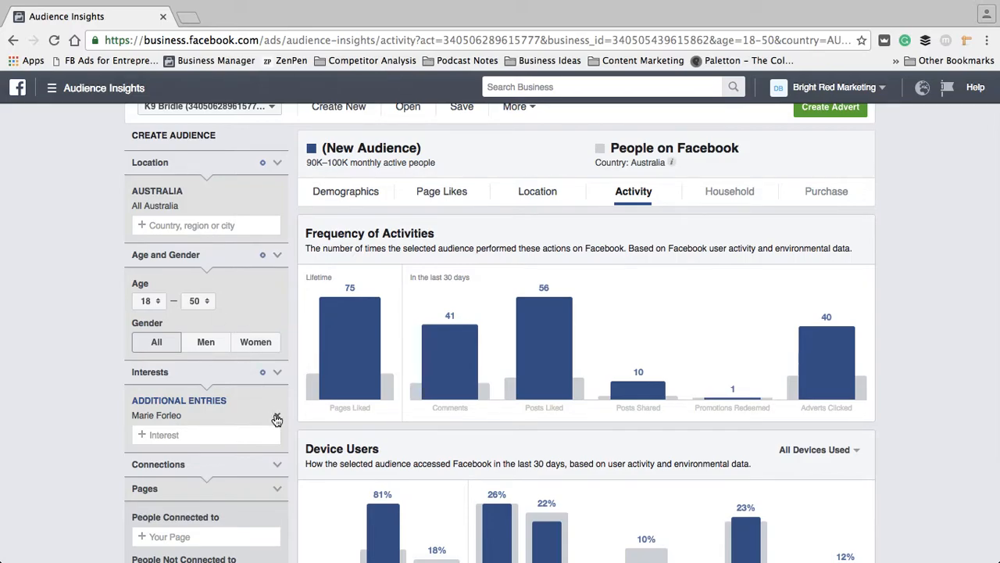
pyautogui.click(276, 418)
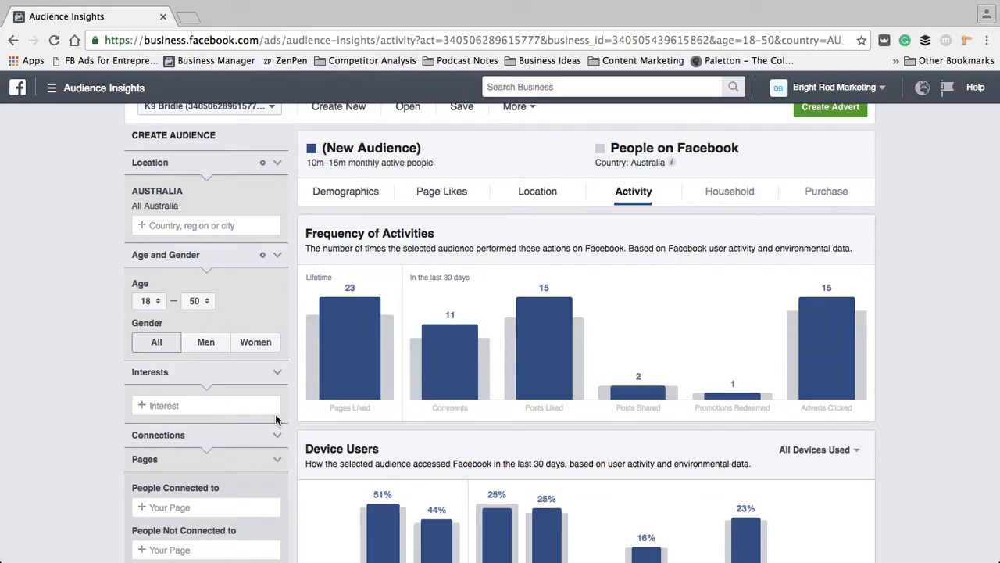
pyautogui.scroll(-1, 276, 420)
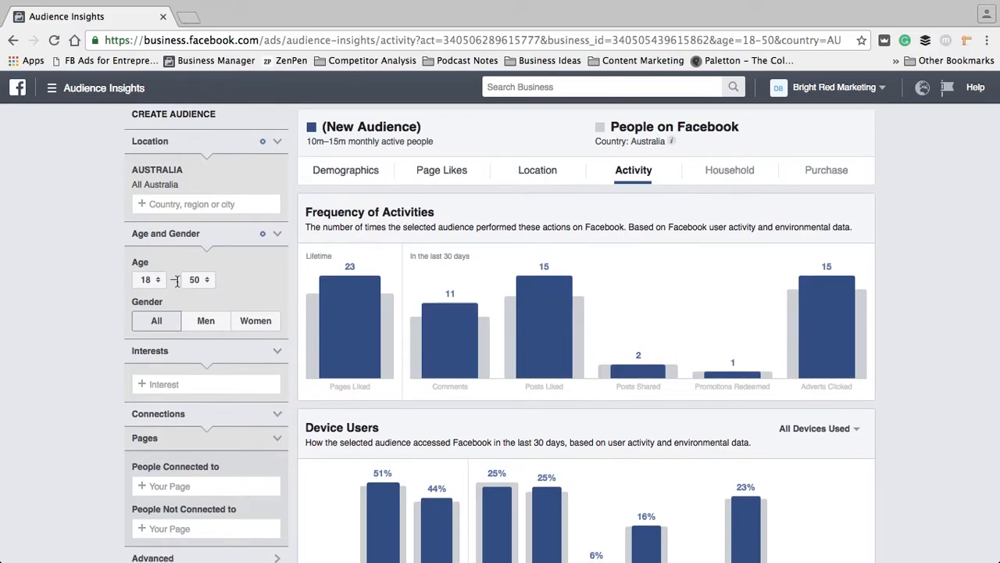
pyautogui.click(166, 384)
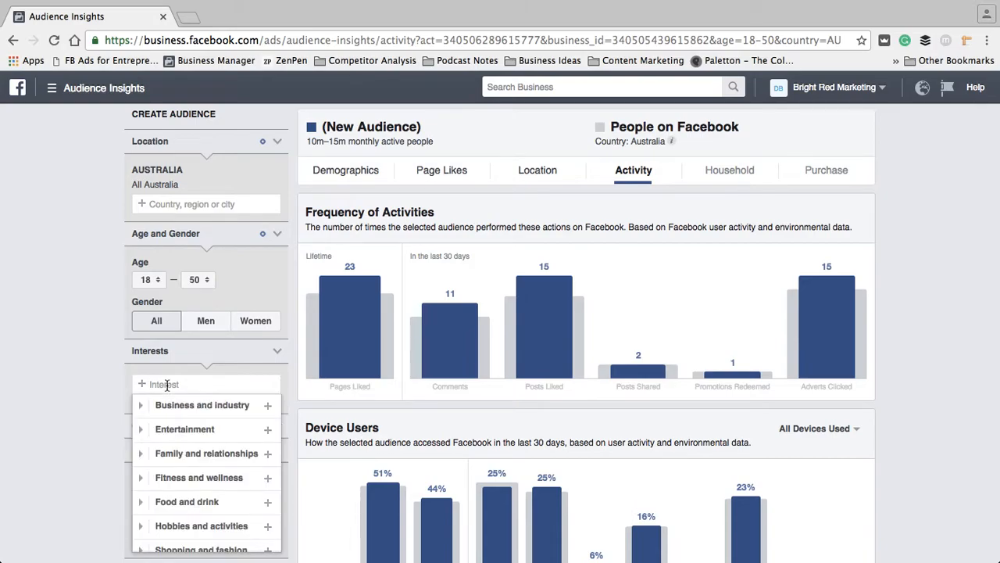
pyautogui.write('cupcakes')
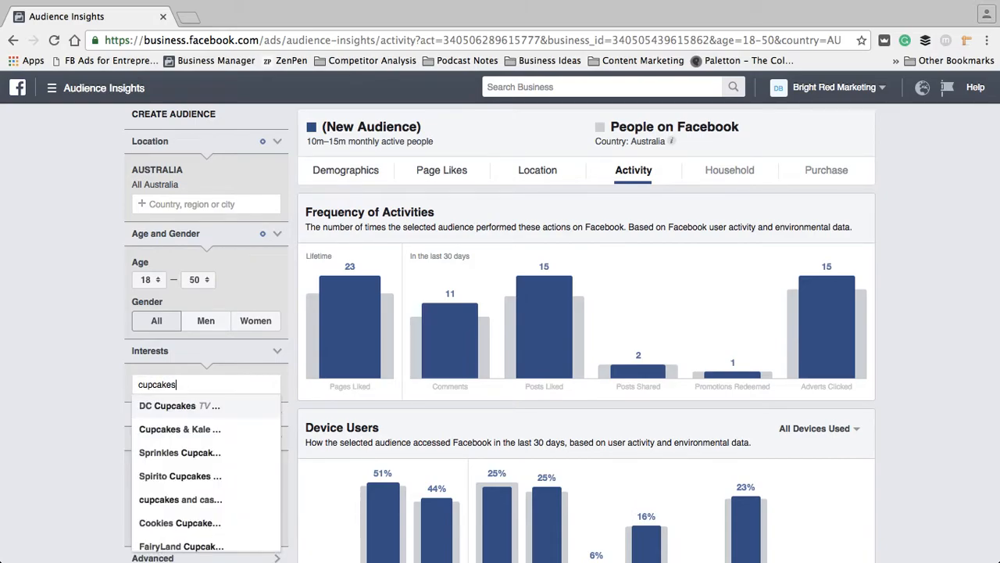
pyautogui.click(210, 456)
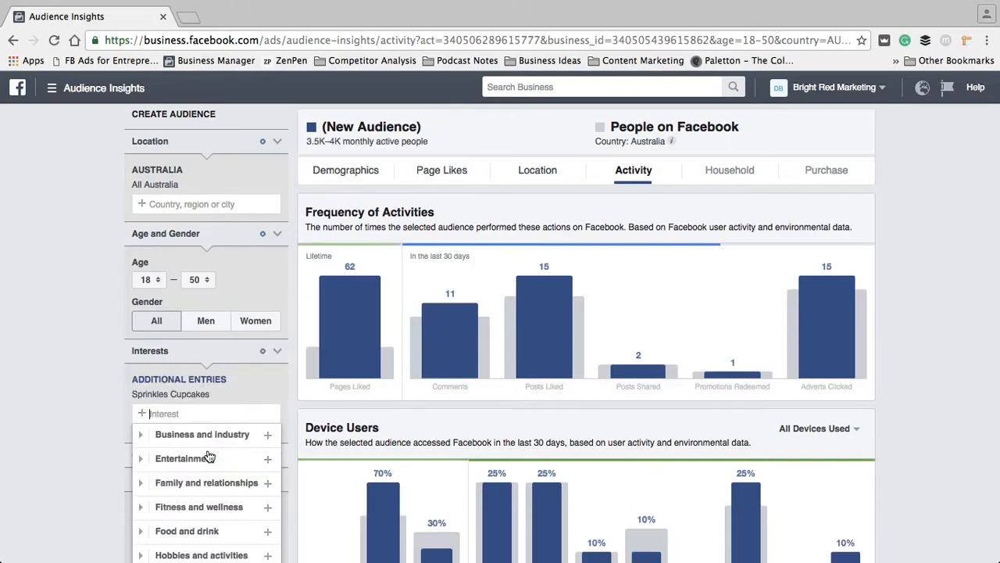
# Step: Check the Sprinkles Cupcakes audience's age and gender split and its top page-like categories
pyautogui.click(346, 172)
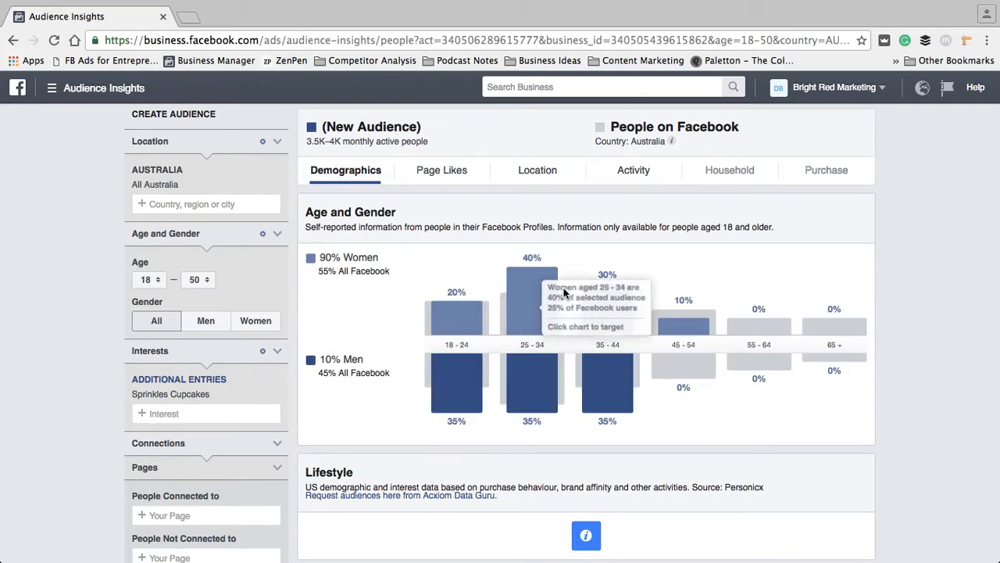
pyautogui.moveTo(586, 268)
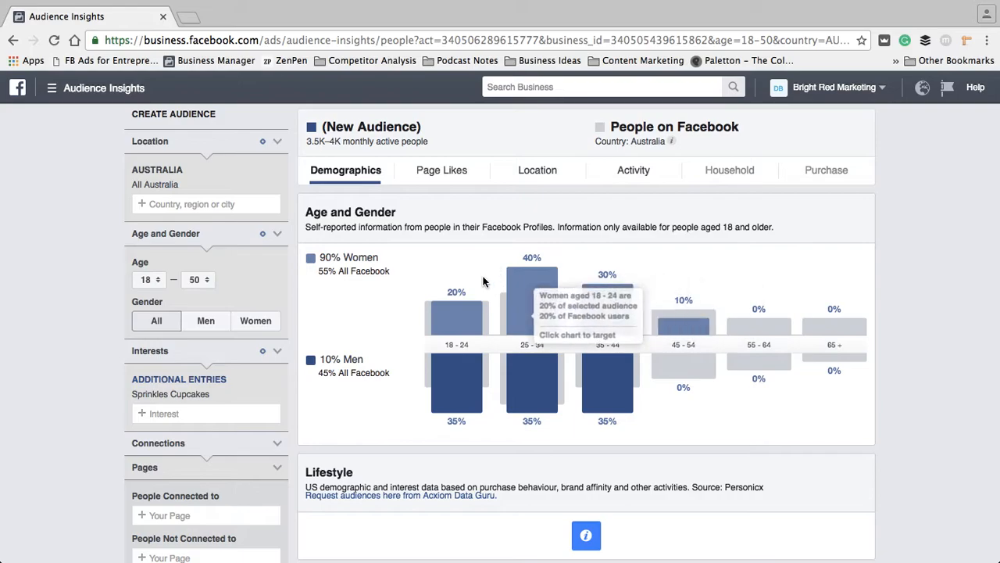
pyautogui.click(449, 179)
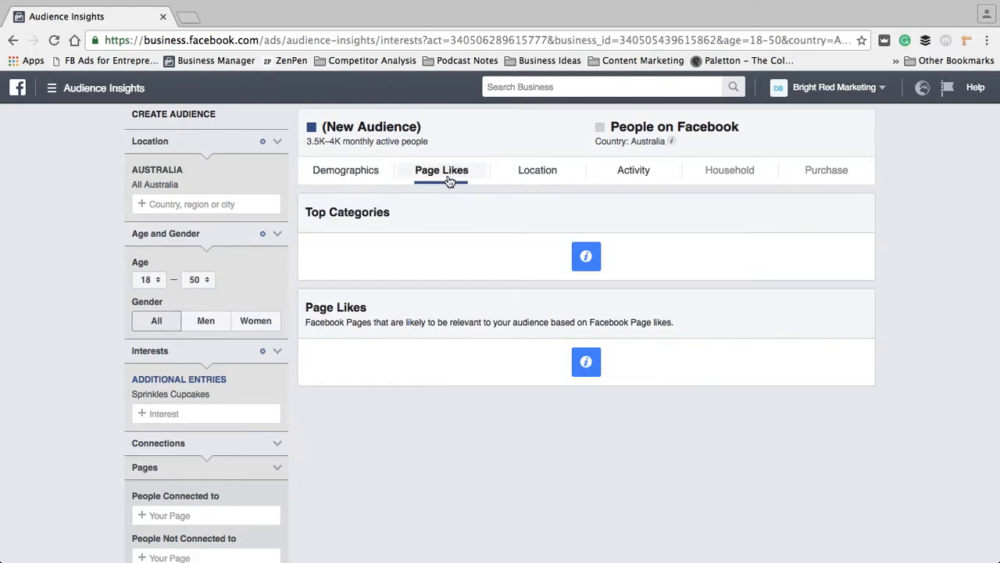
pyautogui.moveTo(595, 261)
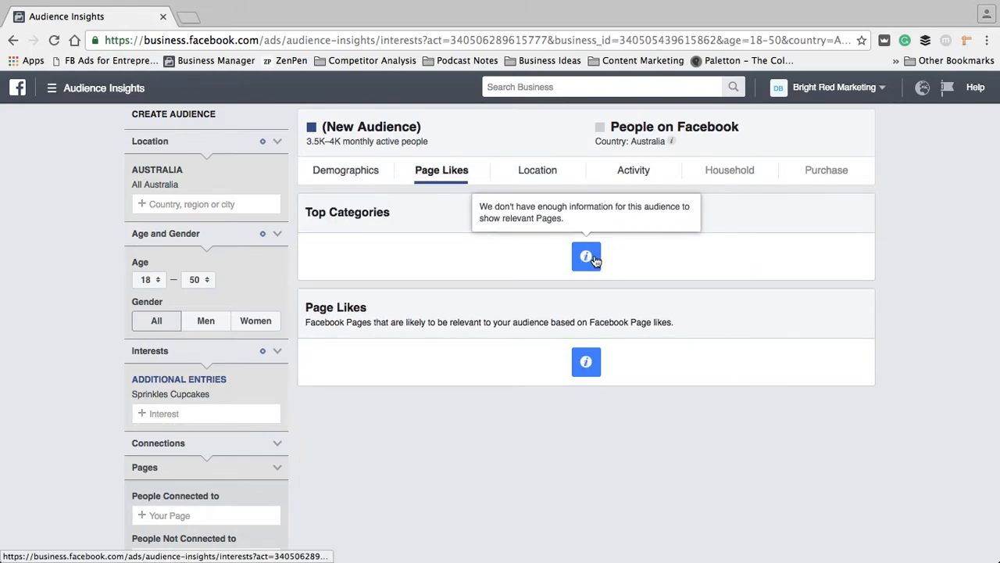
# Step: Remove the Australia location filter and replace the Sprinkles Cupcakes interest with Panadol Australia
pyautogui.click(277, 185)
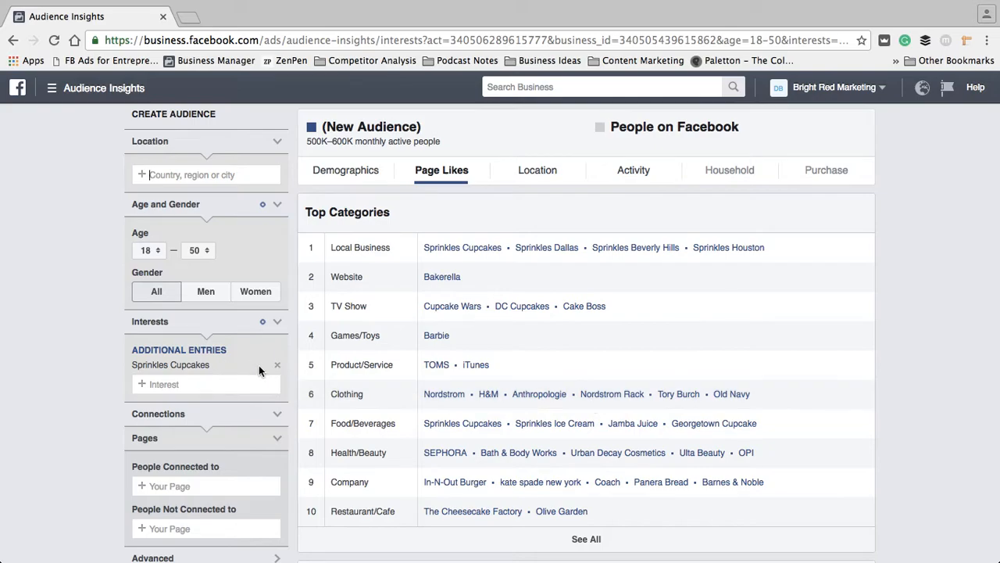
pyautogui.click(277, 368)
pyautogui.click(160, 356)
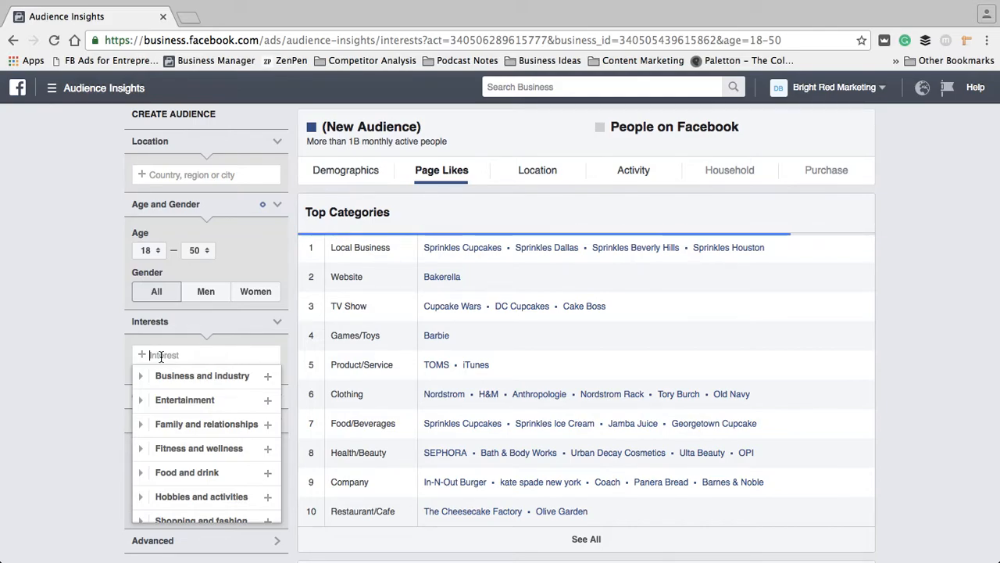
pyautogui.write('pad')
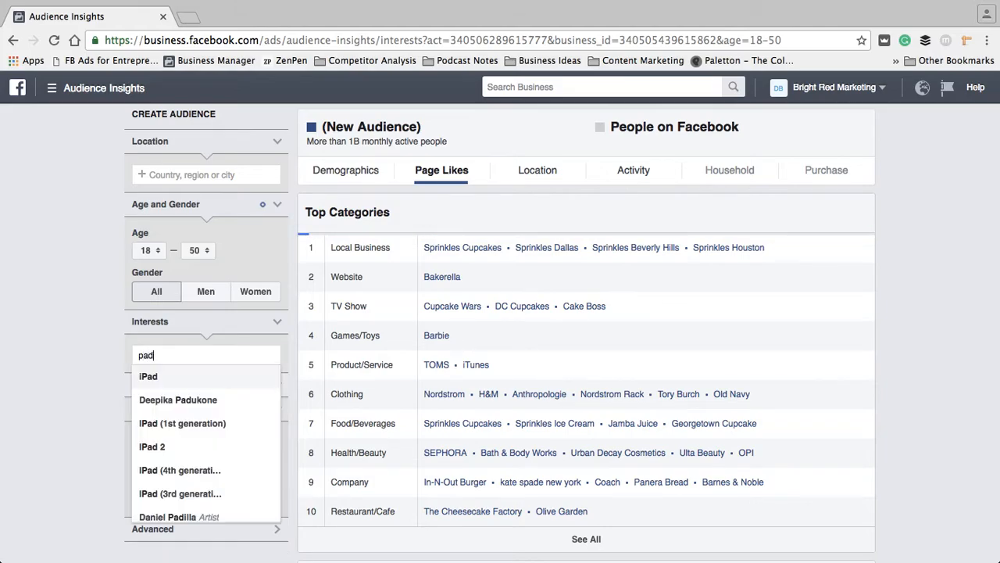
pyautogui.press('BackSpace')
pyautogui.write('nadol')
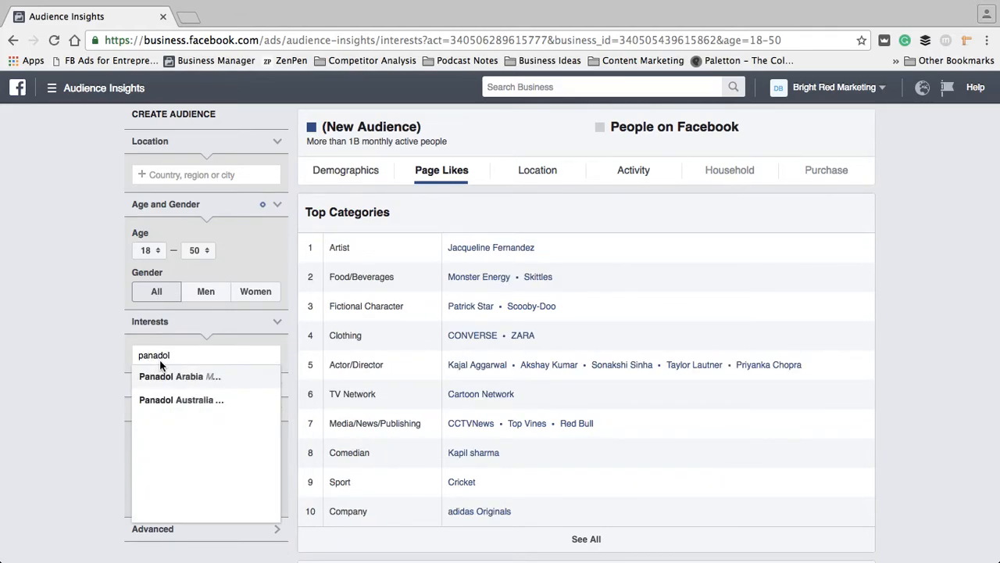
pyautogui.click(170, 402)
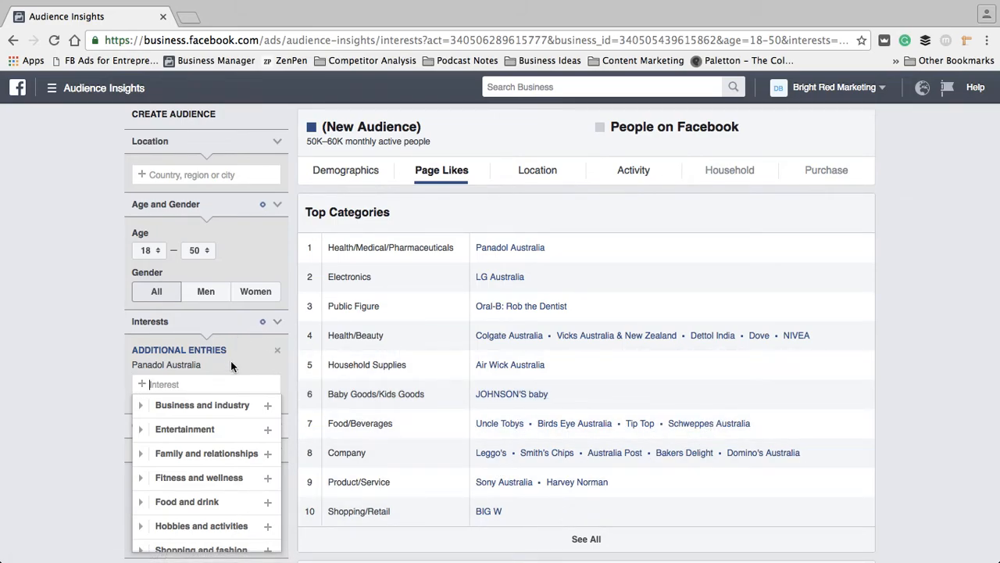
# Step: Remove the Panadol Australia interest, search the interests for builder, and clear that search text
pyautogui.click(276, 350)
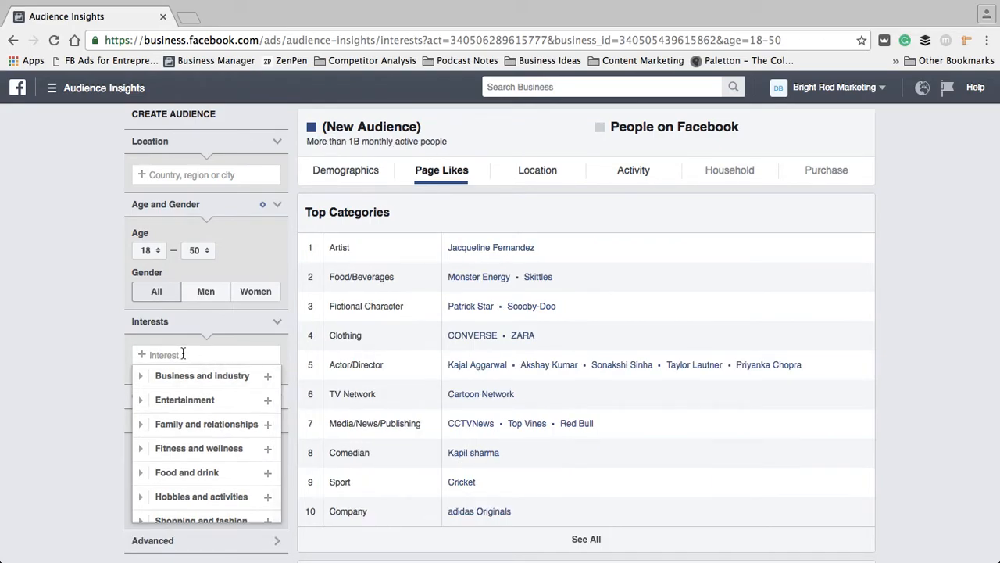
pyautogui.write('builder')
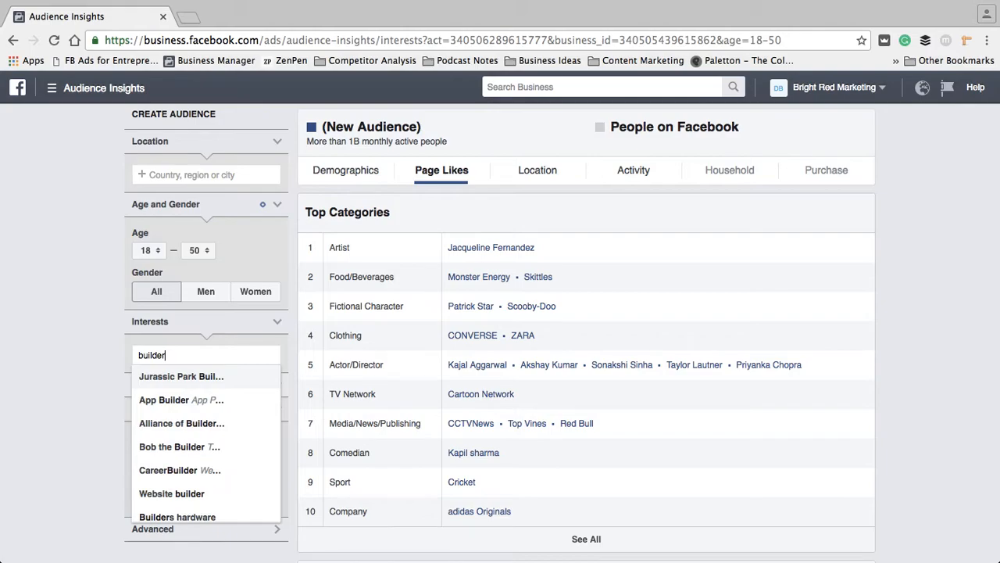
pyautogui.press('BackSpace')
pyautogui.press('BackSpace')
pyautogui.press('BackSpace')
pyautogui.press('BackSpace')
pyautogui.press('BackSpace')
pyautogui.press('BackSpace')
pyautogui.press('BackSpace')
# Step: Add Landscape and MasterChef as interests for the audience
pyautogui.write('l')
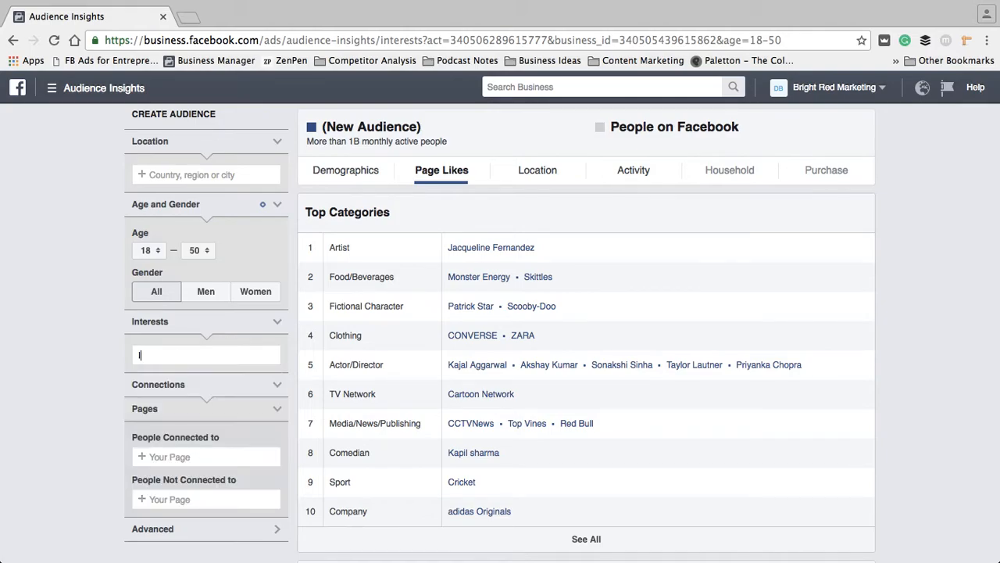
pyautogui.write('andscape')
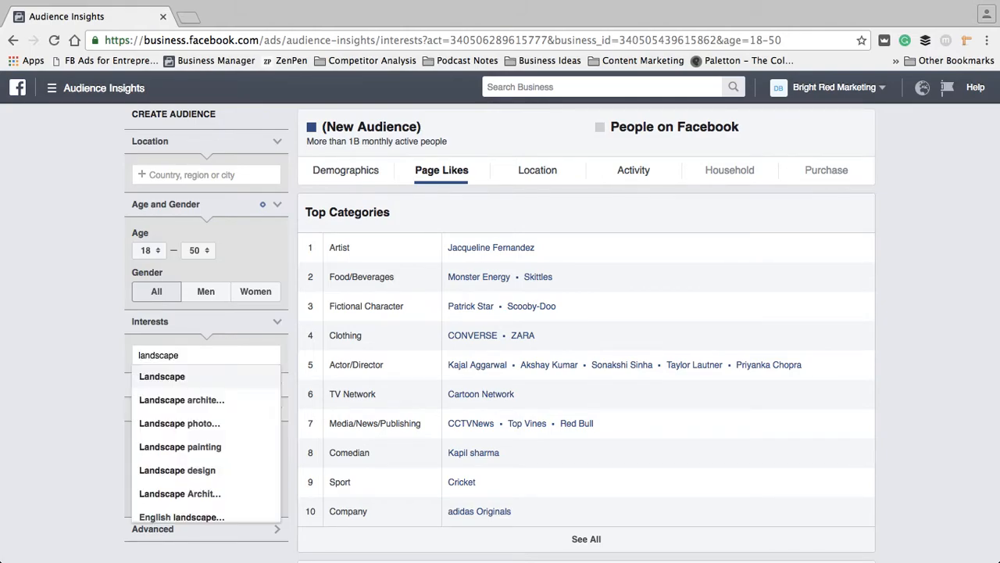
pyautogui.click(178, 375)
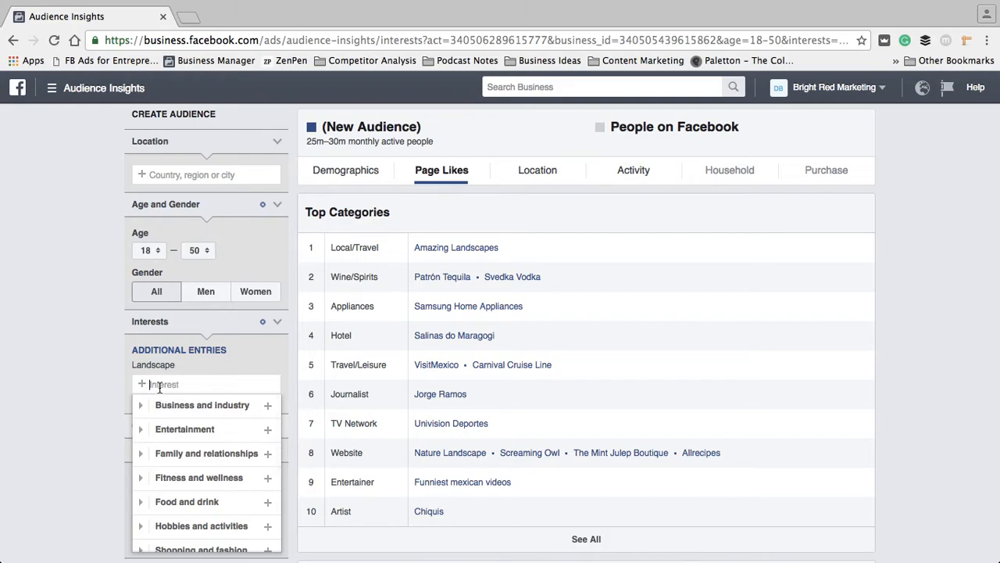
pyautogui.write('master')
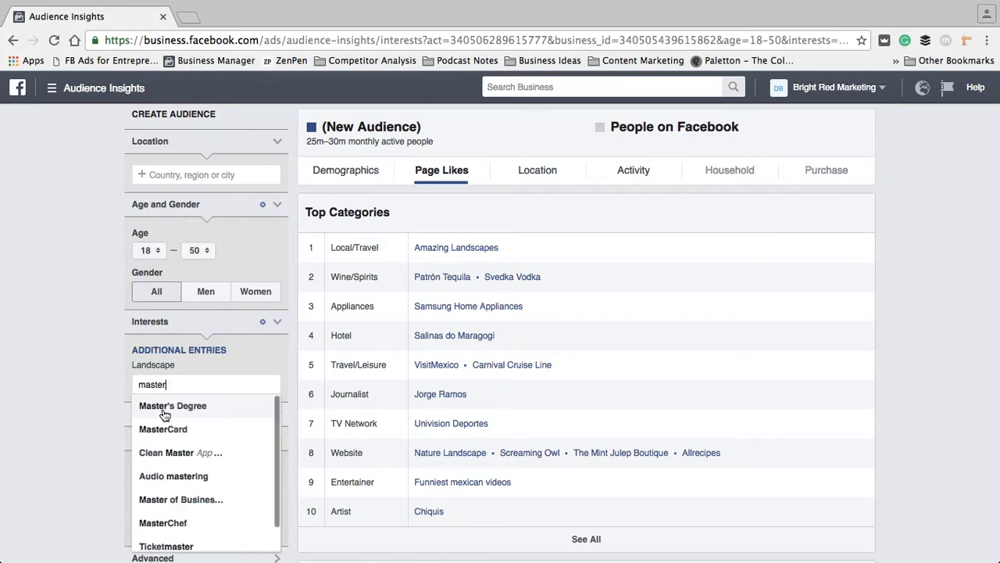
pyautogui.write('ch')
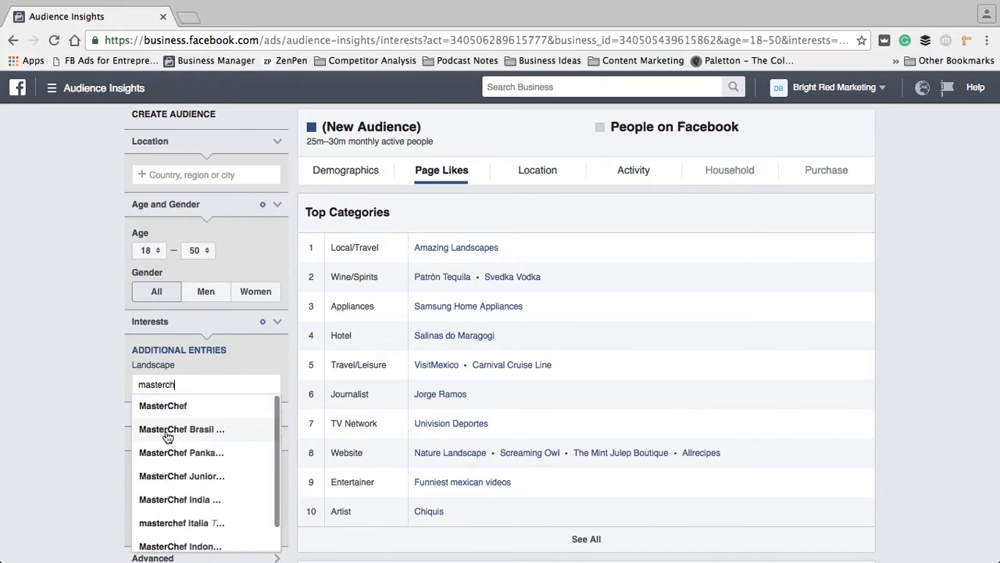
pyautogui.click(165, 407)
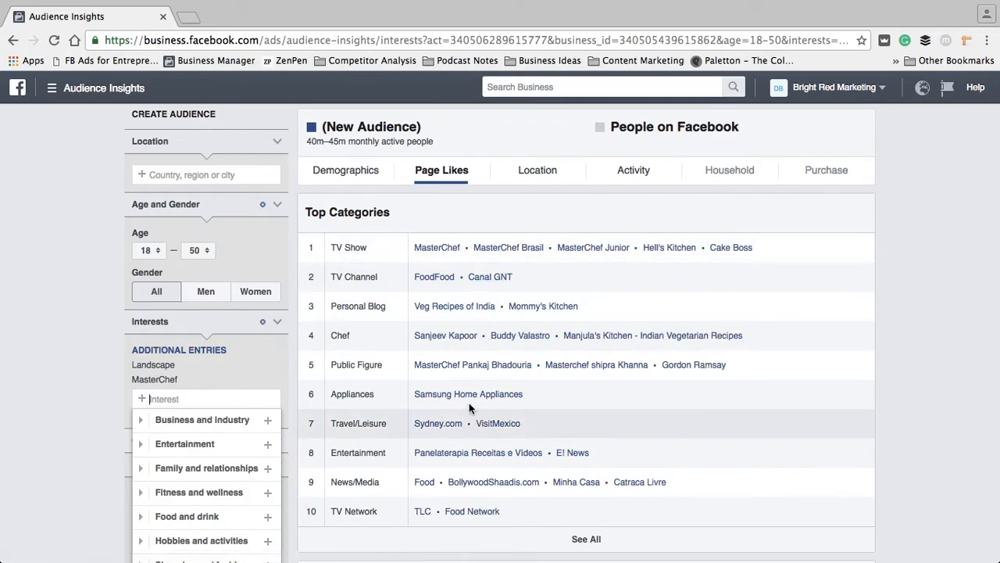
# Step: Set the audience's location to the country Australia and remove the Landscape interest
pyautogui.write('austra')
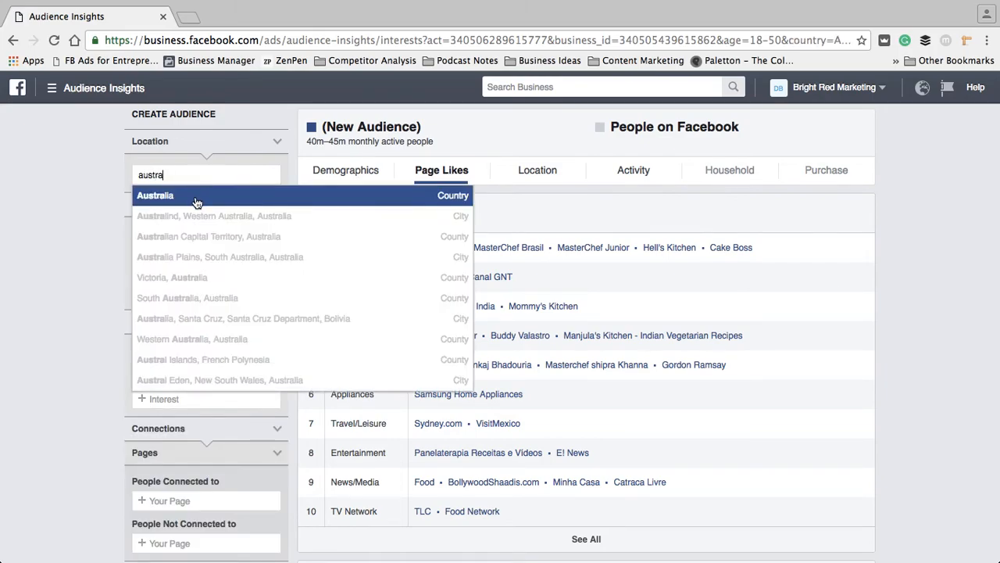
pyautogui.click(195, 195)
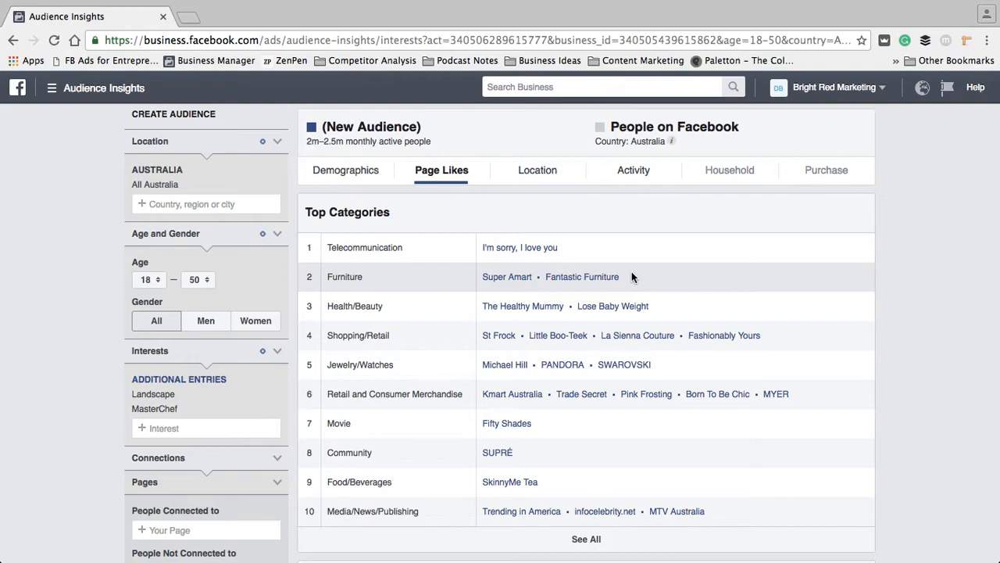
pyautogui.click(279, 395)
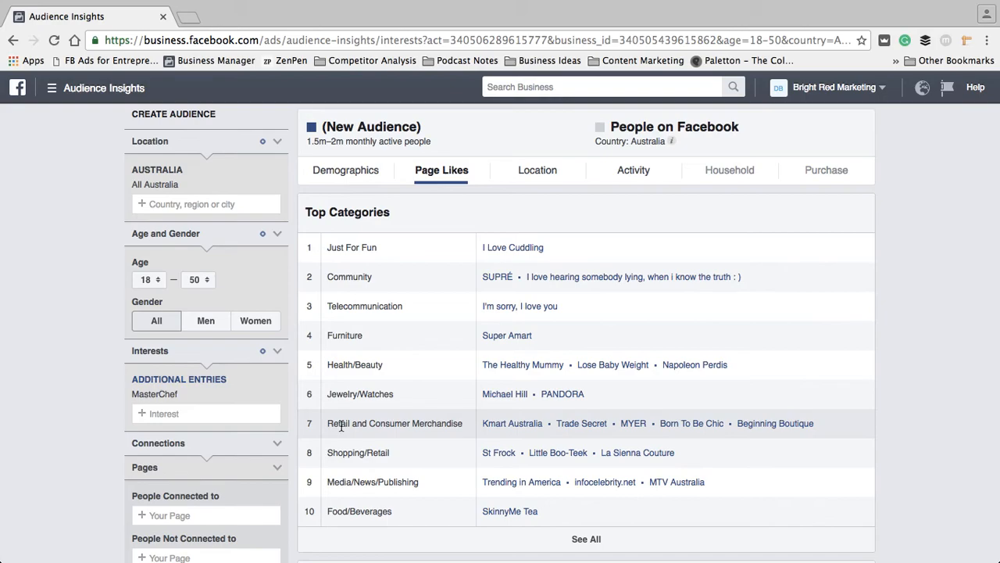
# Step: Review the MasterChef audience's activity and device usage, its age and gender split, and its top page categories
pyautogui.click(633, 177)
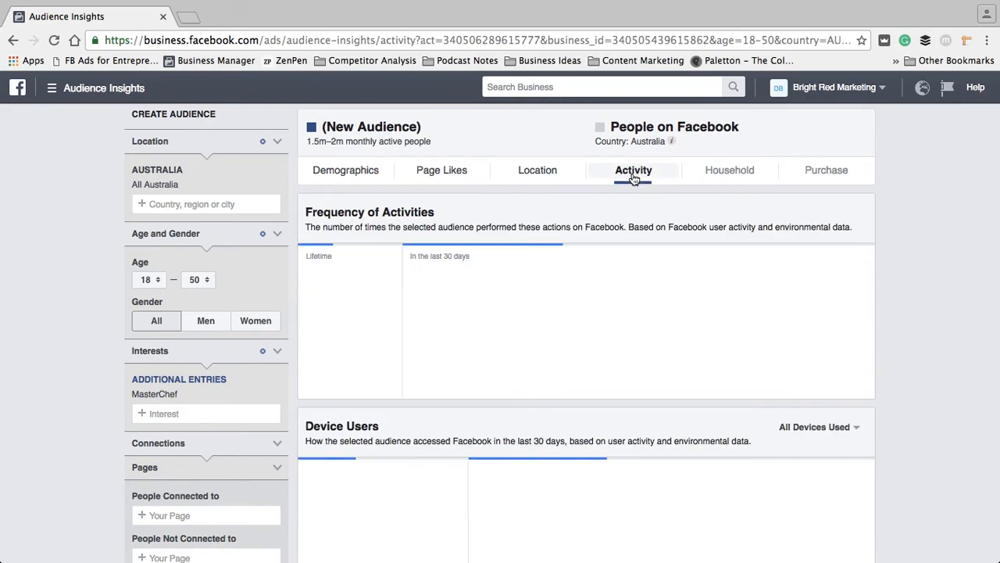
pyautogui.scroll(-3, 426, 326)
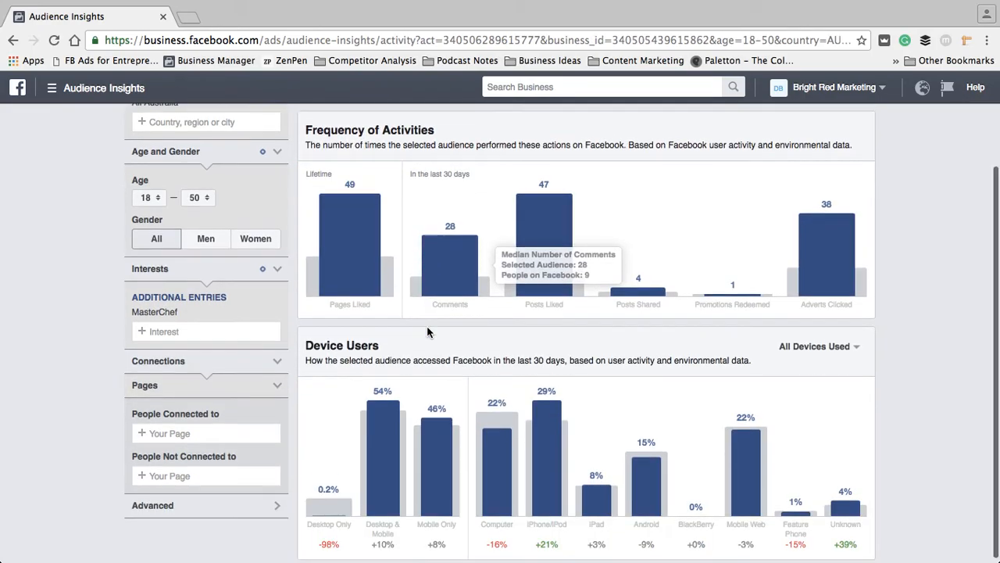
pyautogui.scroll(3, 414, 257)
pyautogui.click(344, 159)
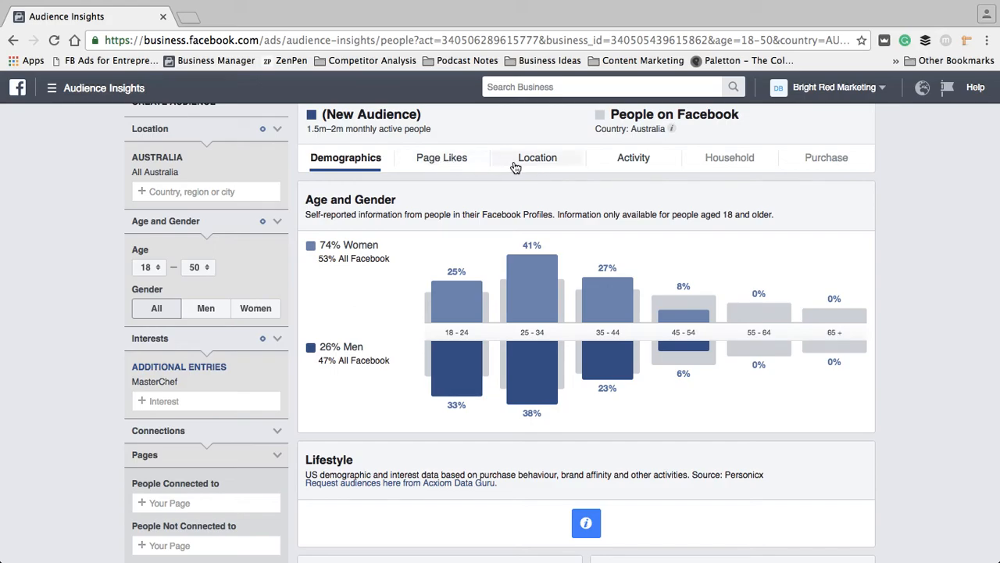
pyautogui.click(442, 159)
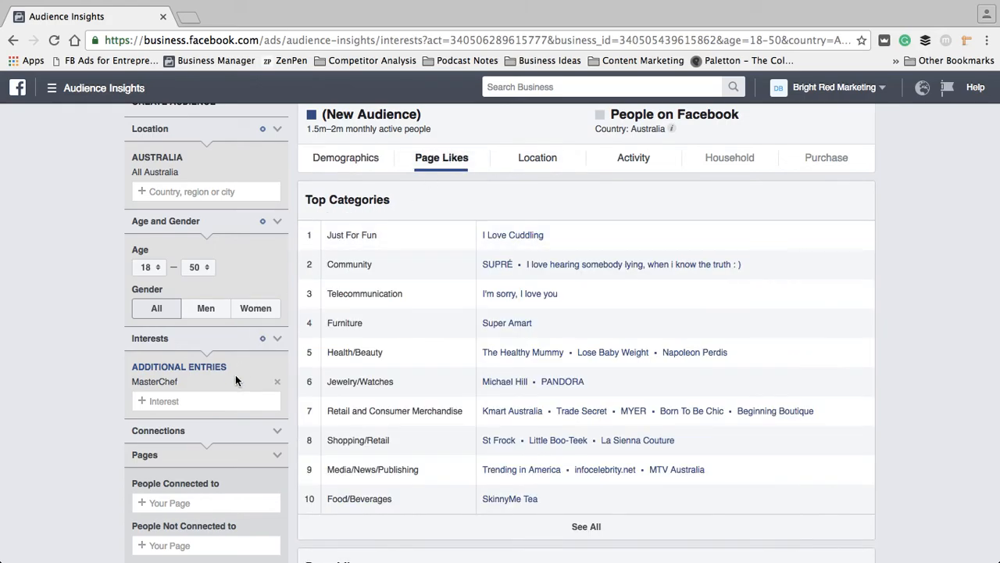